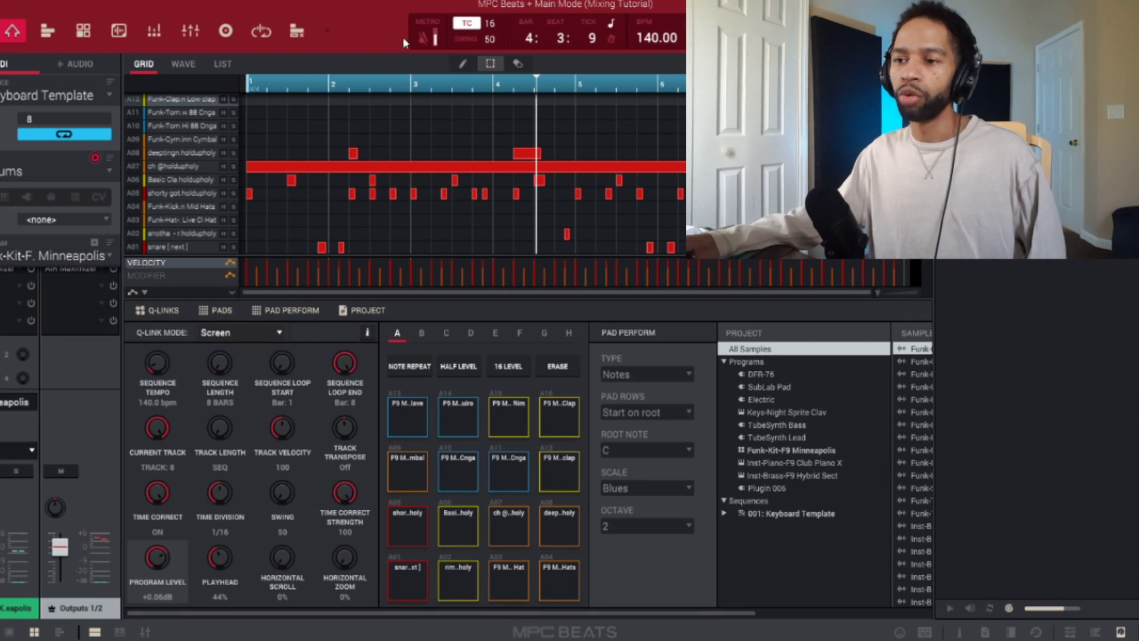
Open the channel mixer, view the pad mixer for comparison, and return to the channel mixer.
left_click(190, 32)
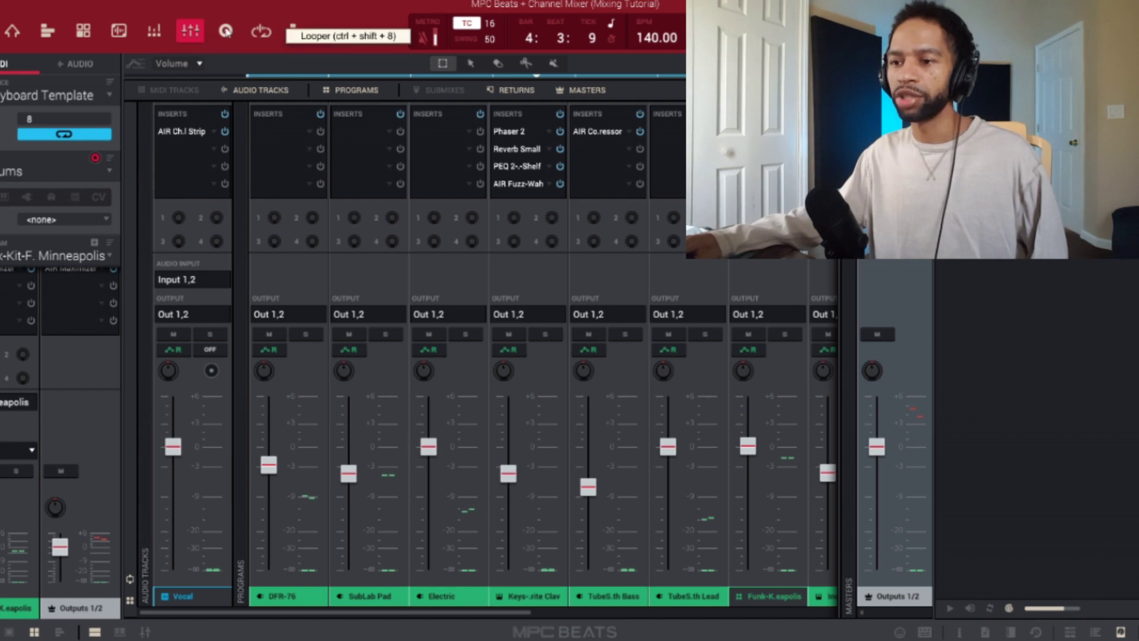
left_click(154, 33)
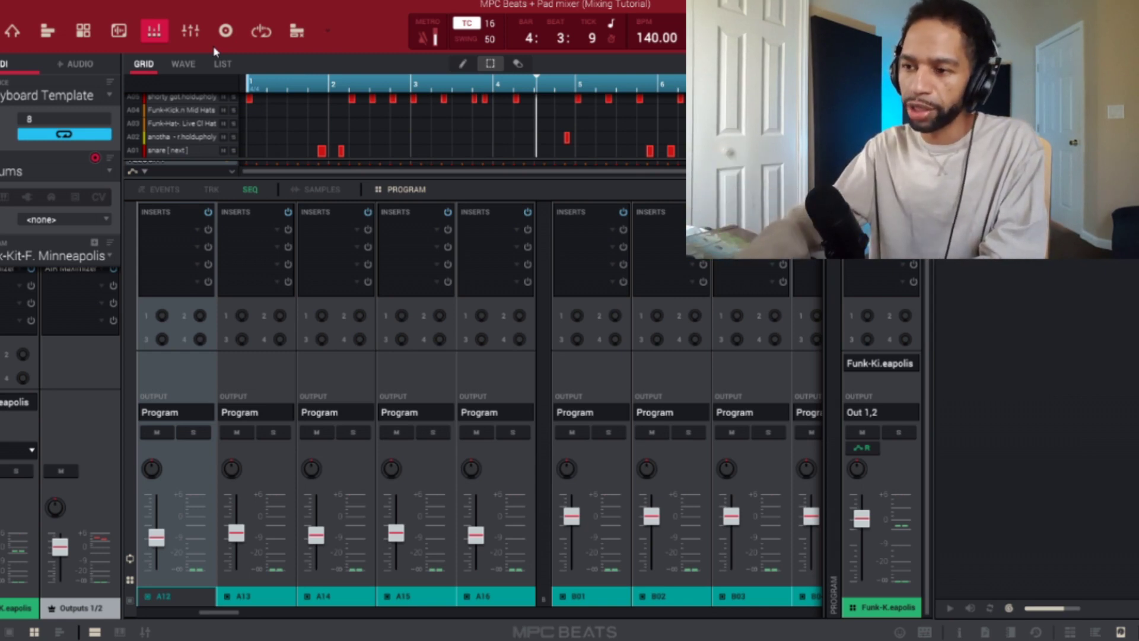
key("ctrl+6")
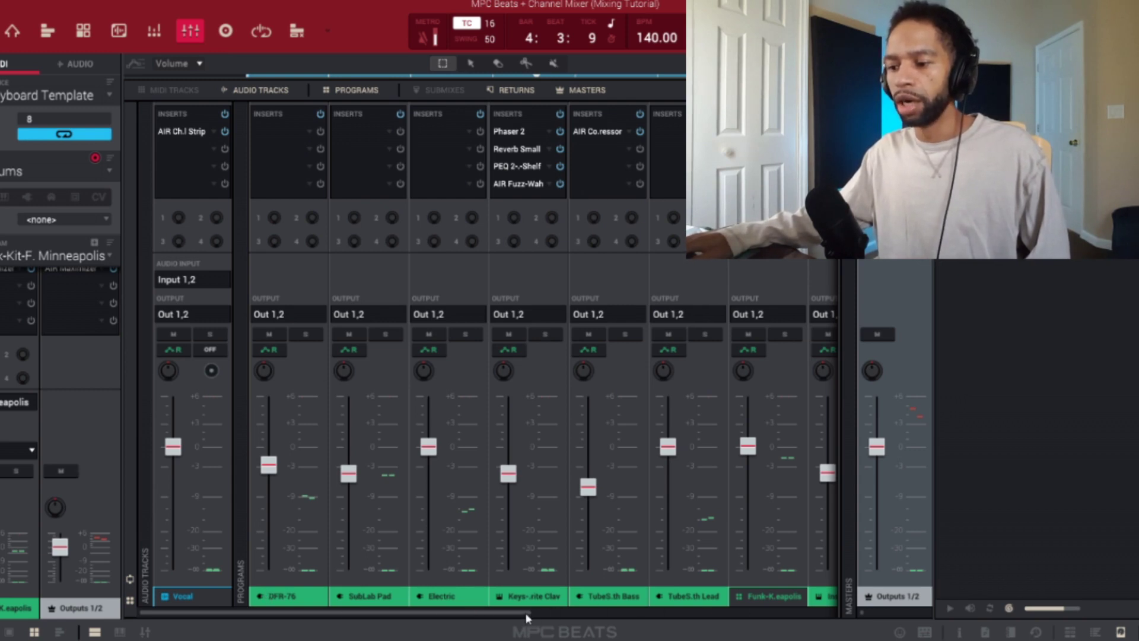
Solo the DFR-76 channel and lower its volume fader during playback.
left_click(307, 335)
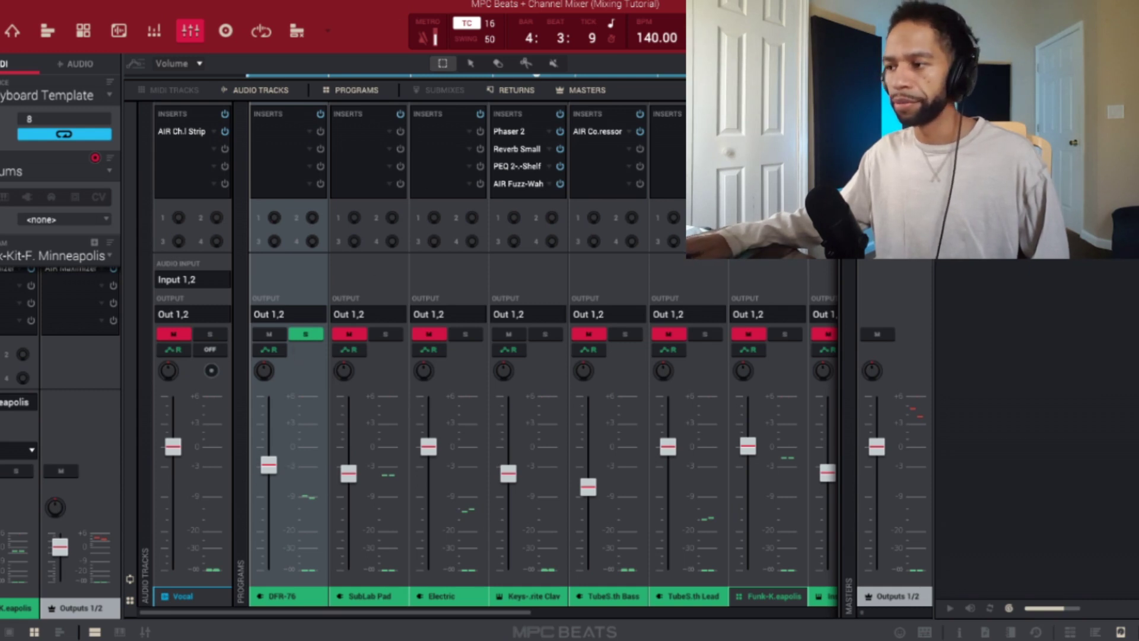
key("space")
left_click_drag(268, 464, 270, 493)
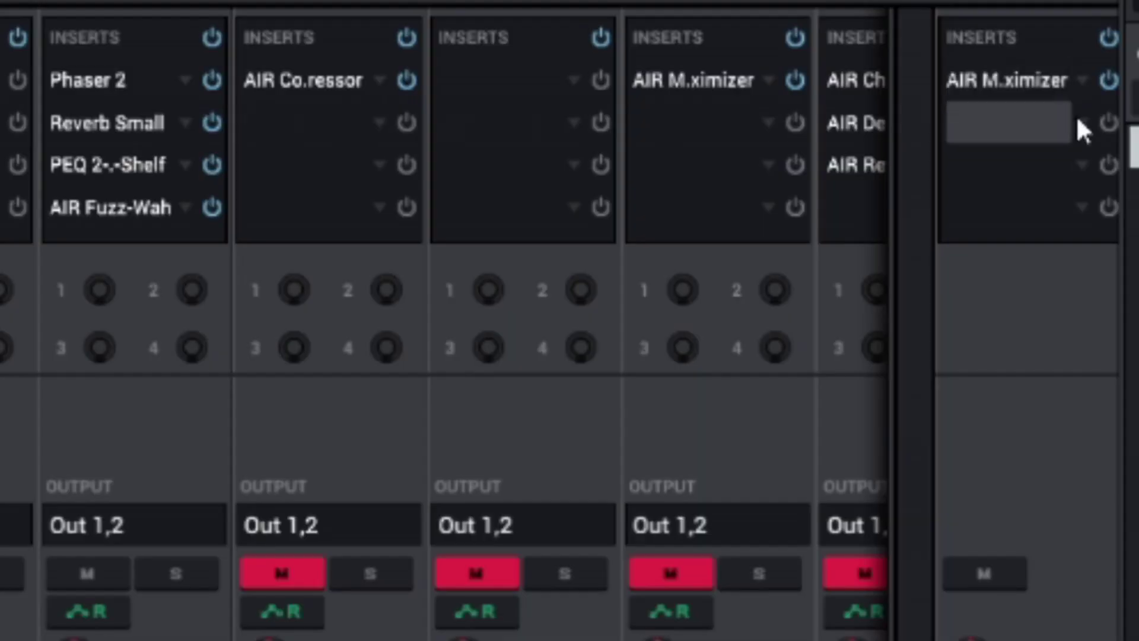
Switch off the AIR Maximizer on the master output and lower the DFR-76 fader to about -9 dB during playback.
left_click(1105, 80)
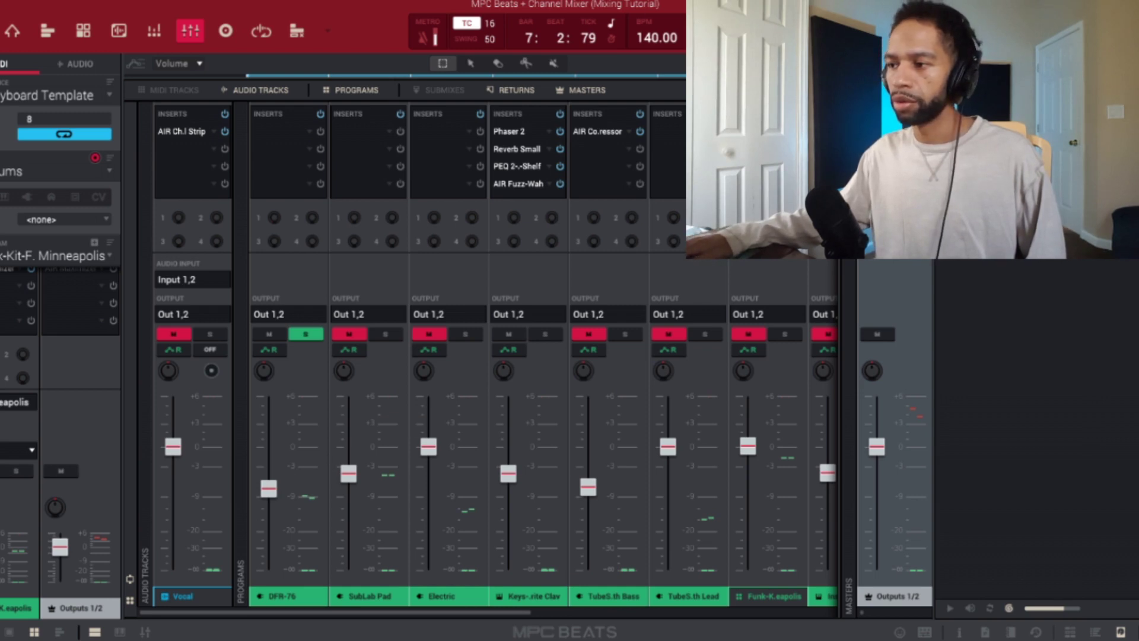
key("space")
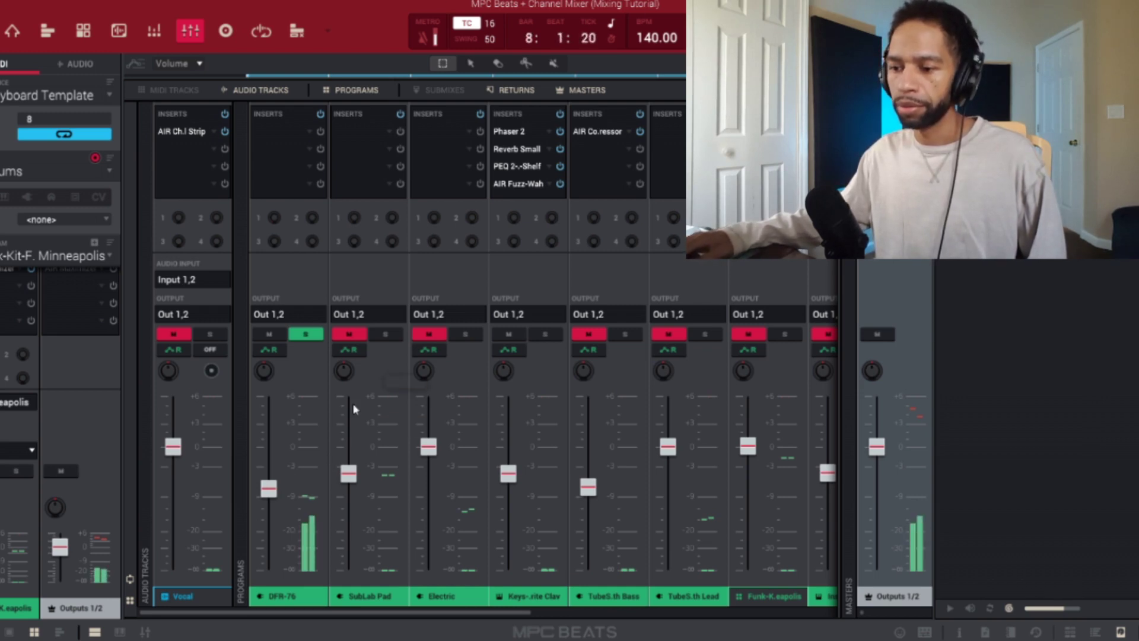
left_click_drag(268, 488, 272, 503)
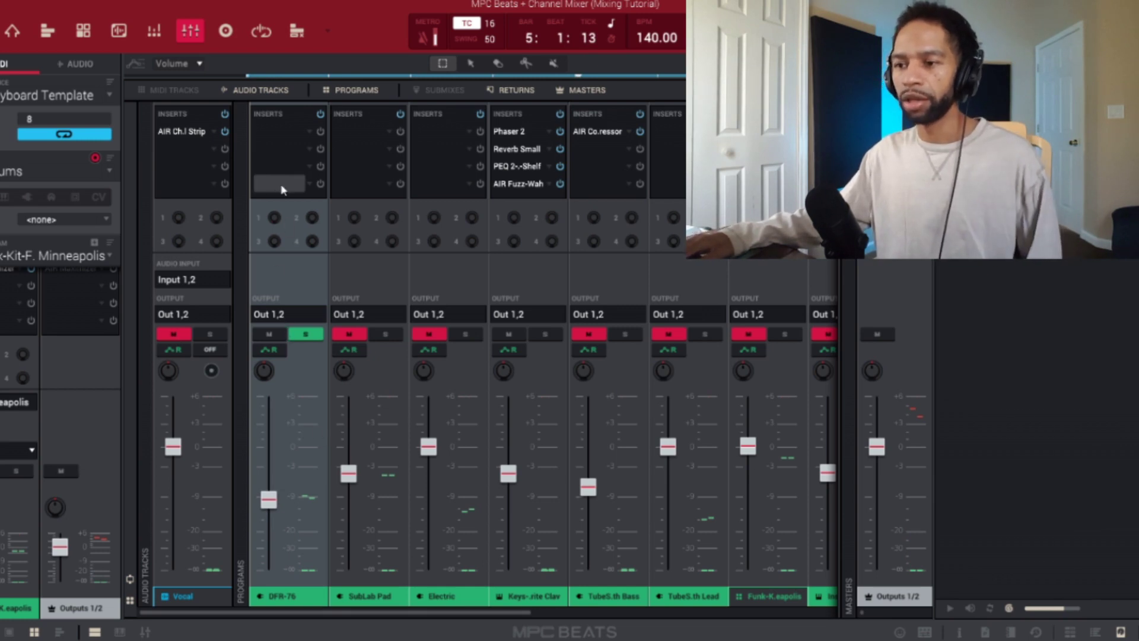
Load the TDR Nova VST equalizer into the first insert slot of the DFR-76 channel.
left_click(308, 131)
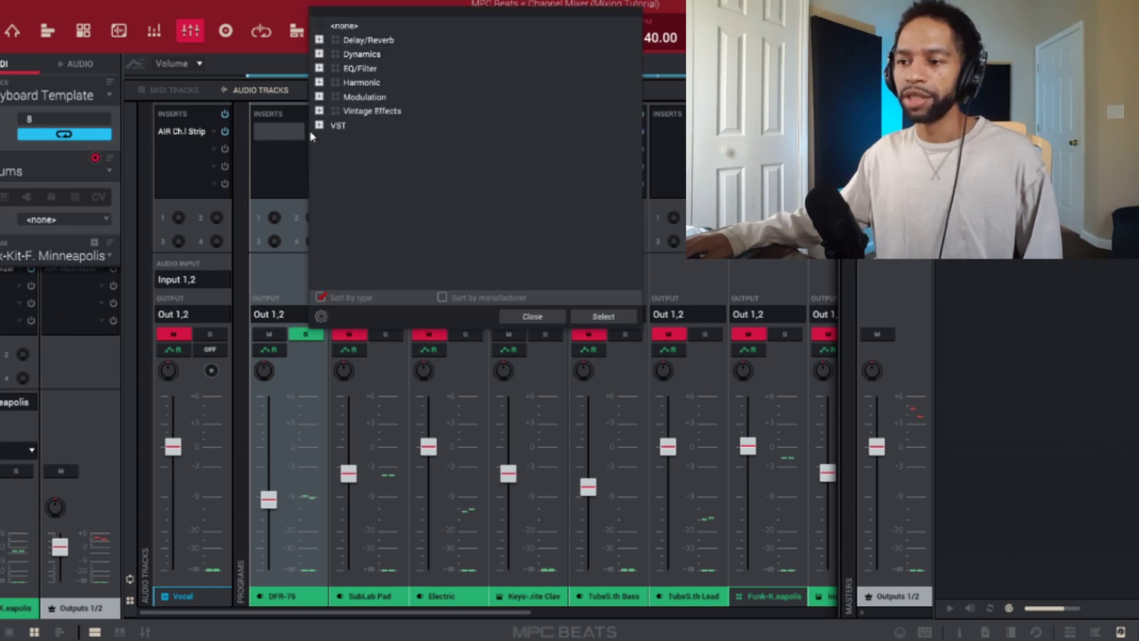
left_click(319, 125)
scroll(379, 177, "down", 6)
scroll(380, 177, "down", 20)
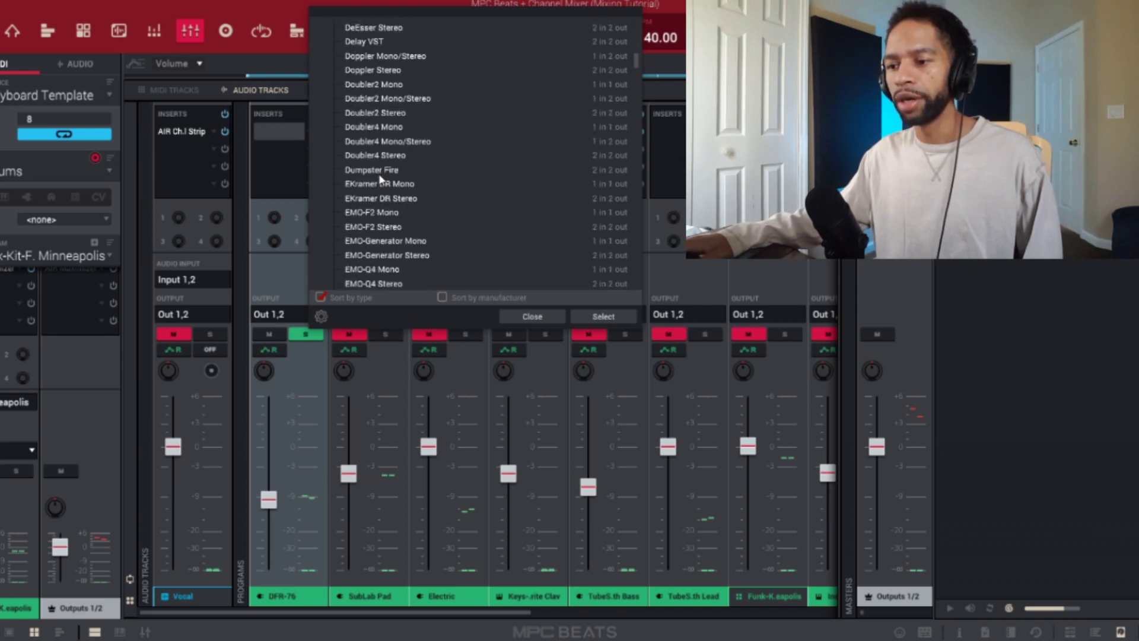
scroll(380, 180, "down", 20)
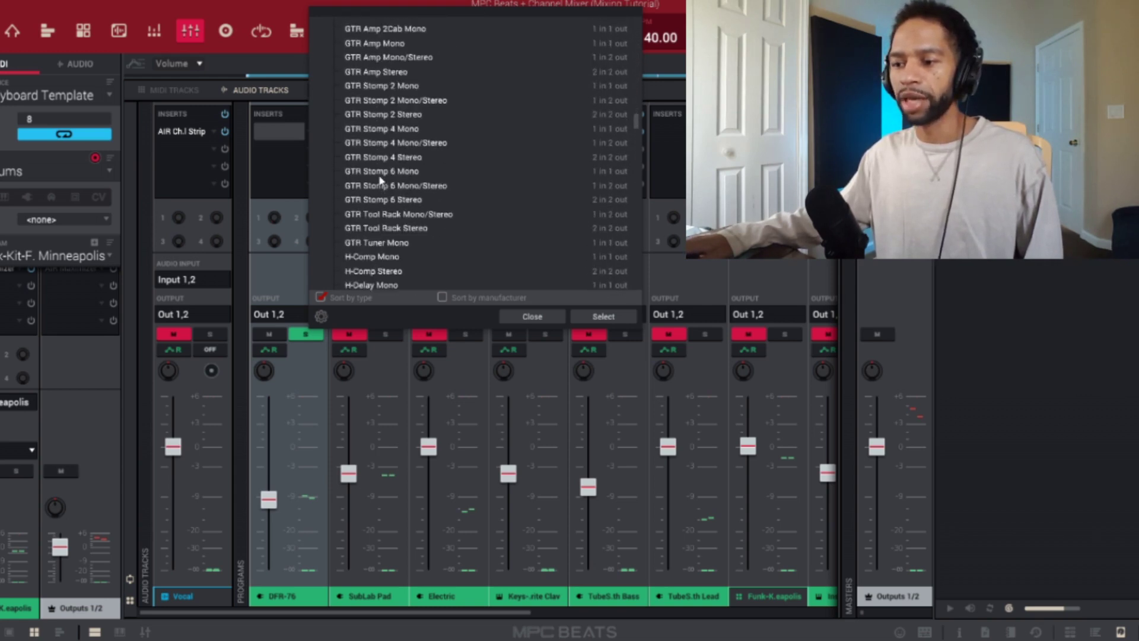
scroll(380, 178, "down", 13)
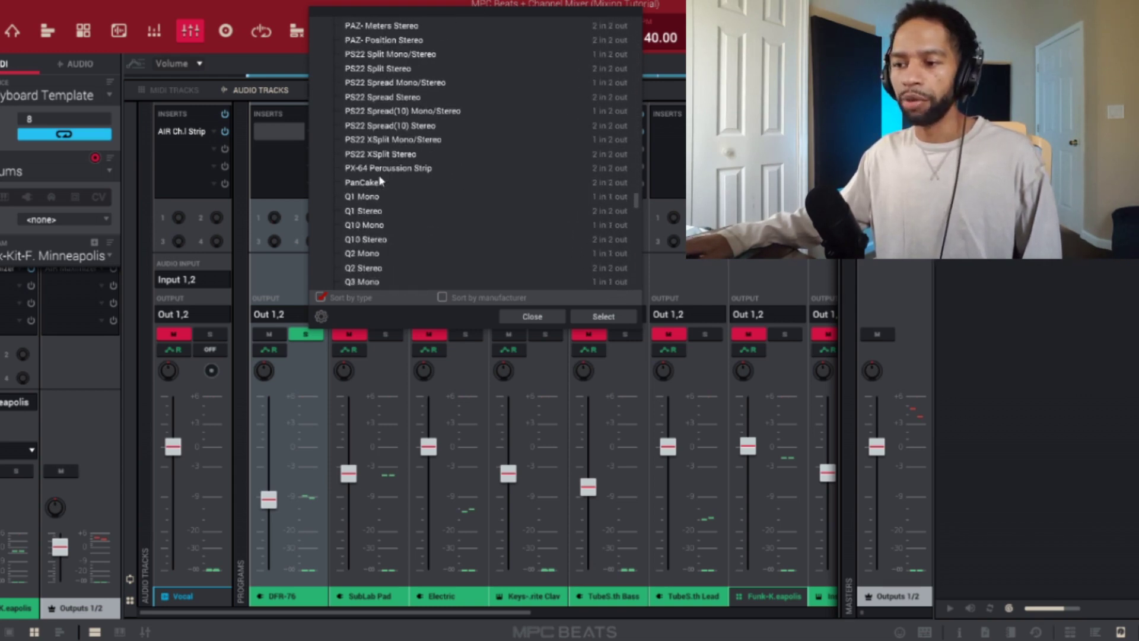
scroll(380, 181, "down", 12)
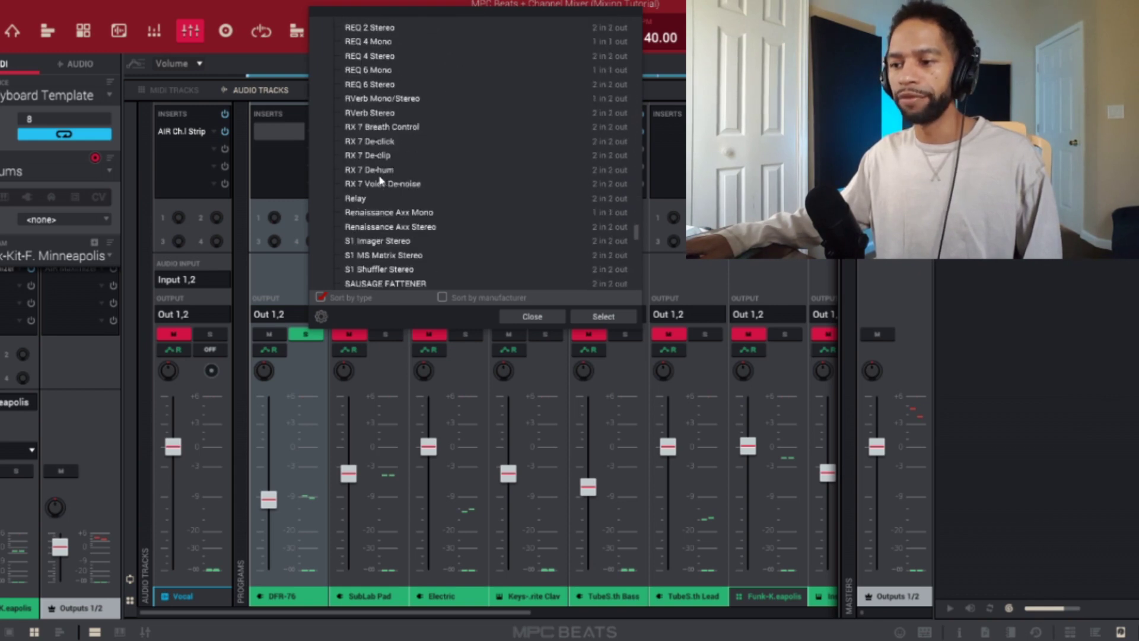
scroll(380, 180, "down", 3)
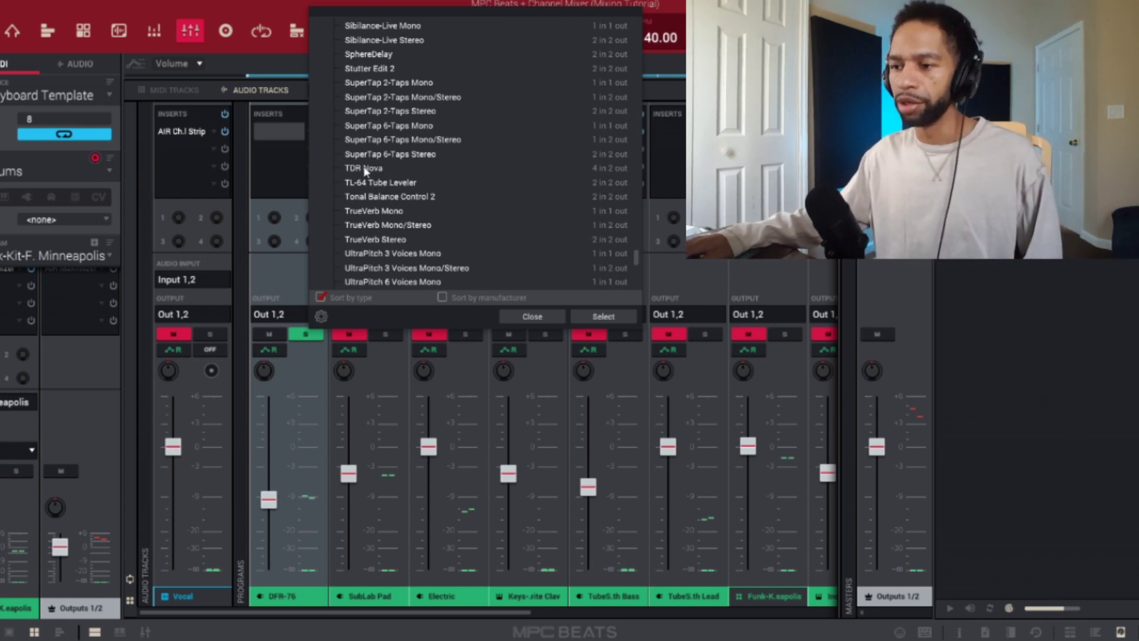
left_click(364, 168)
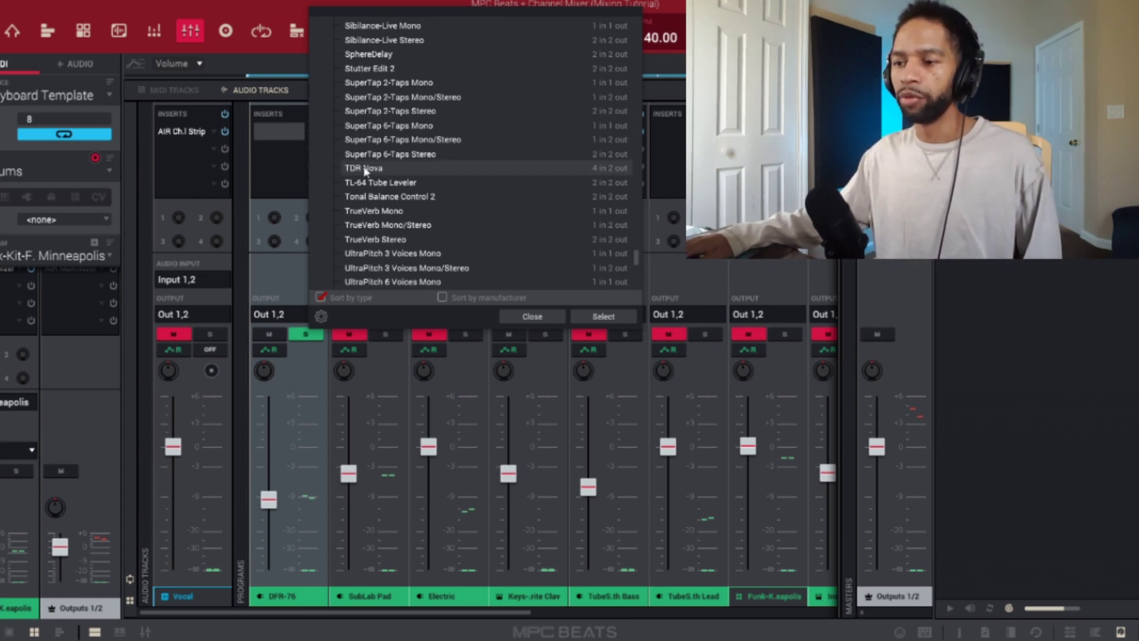
double_click(354, 170)
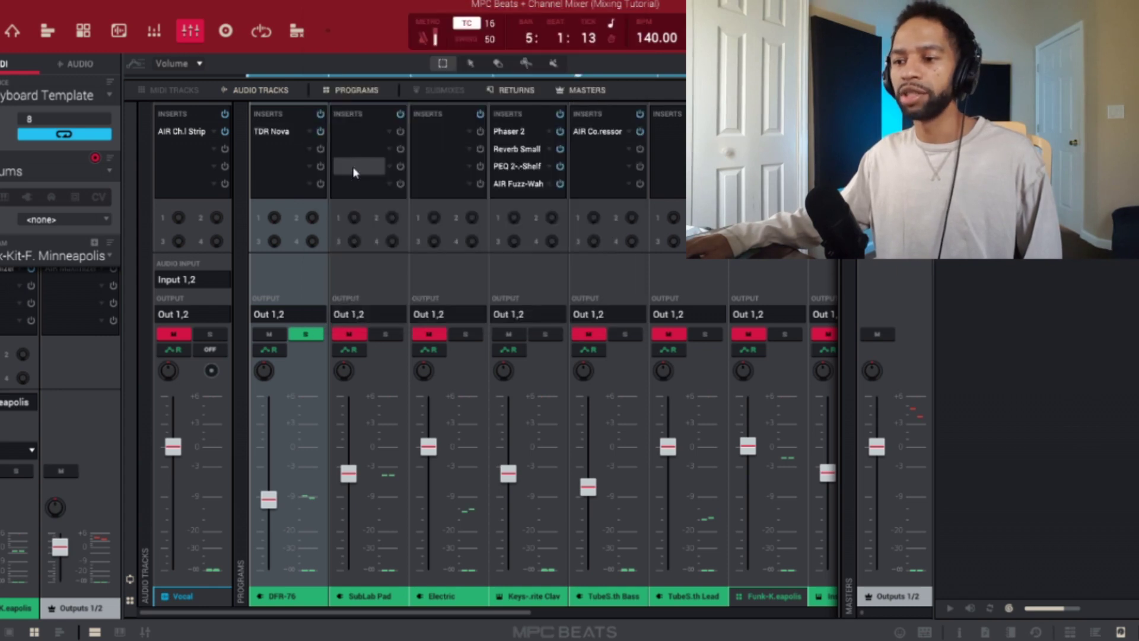
Open TDR Nova on DFR-76, set its spectrum analyzer to IN, and play the track through it.
left_click(282, 137)
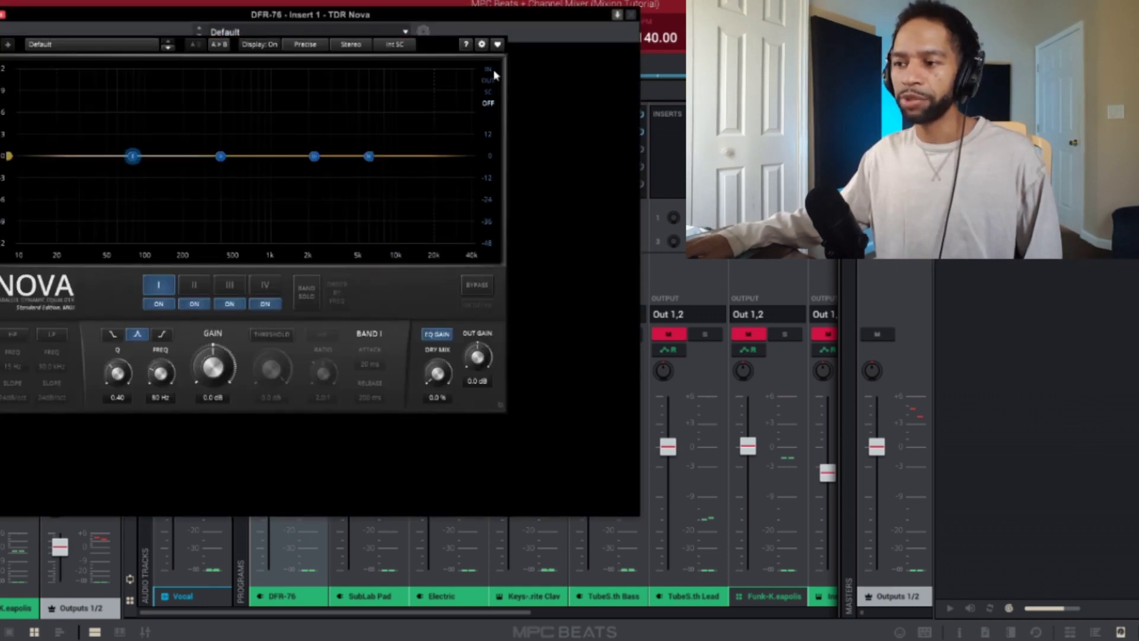
left_click(489, 68)
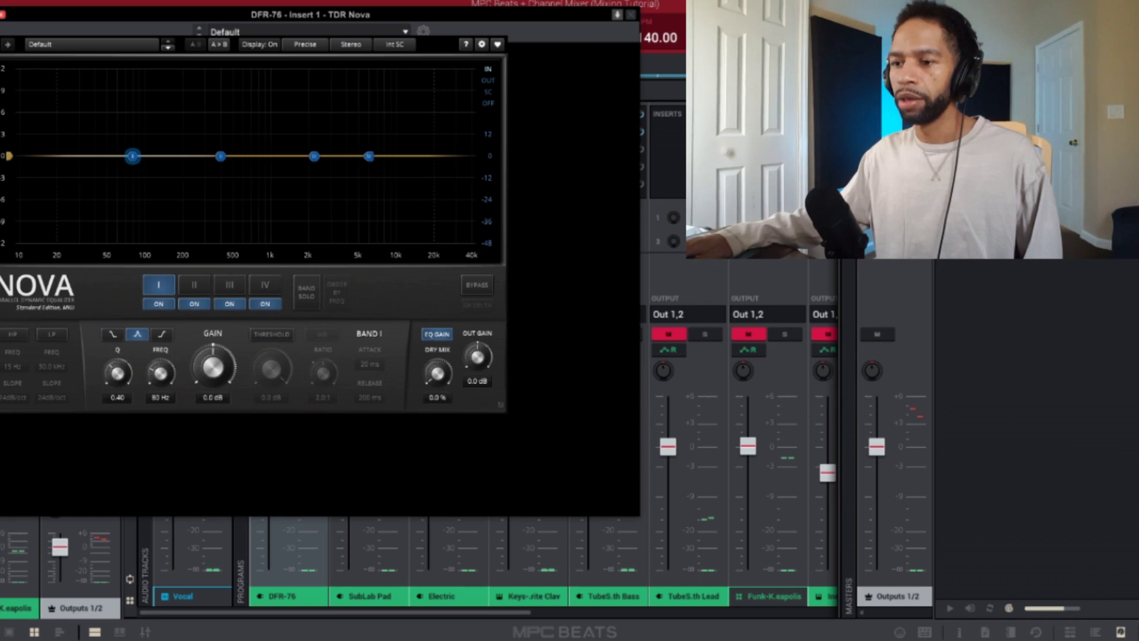
key("space")
left_click(277, 134)
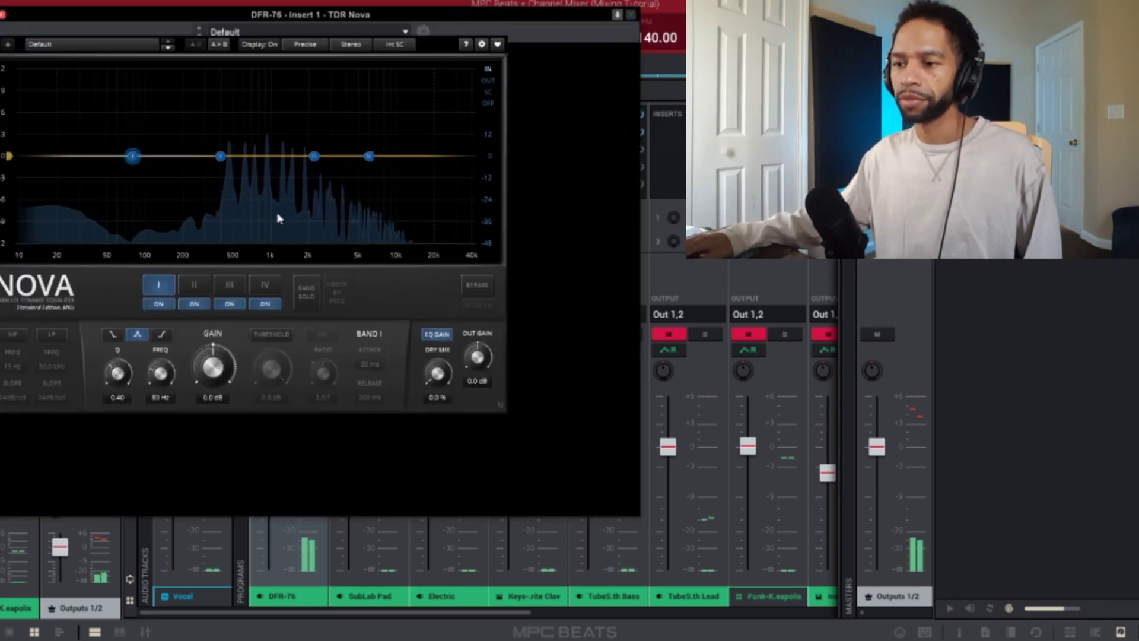
left_click(655, 86)
key("space")
left_click(277, 133)
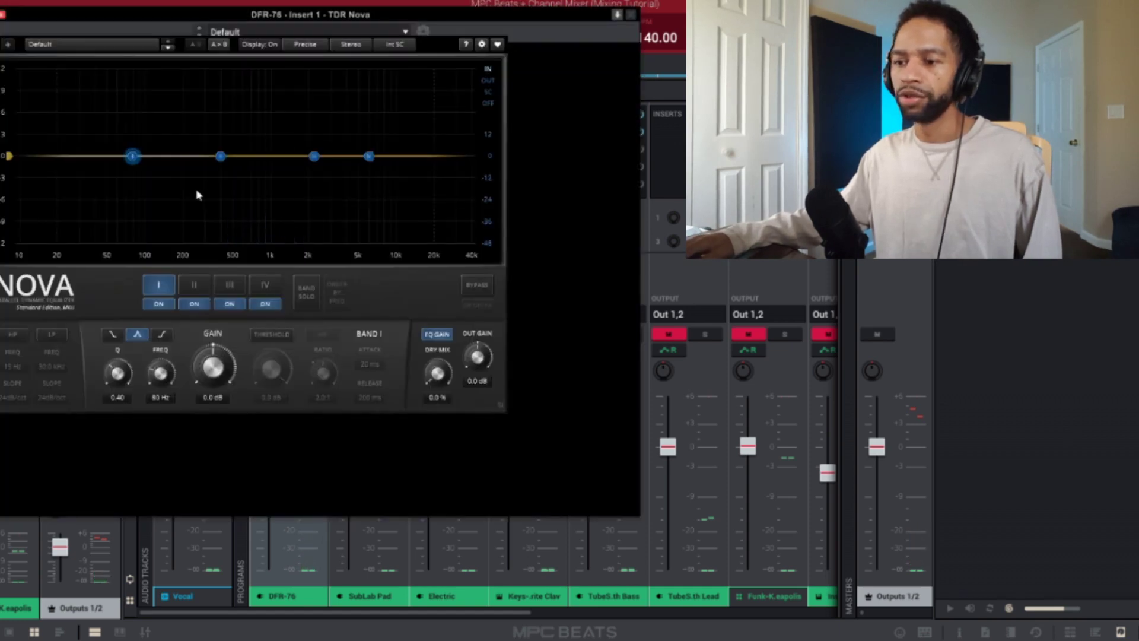
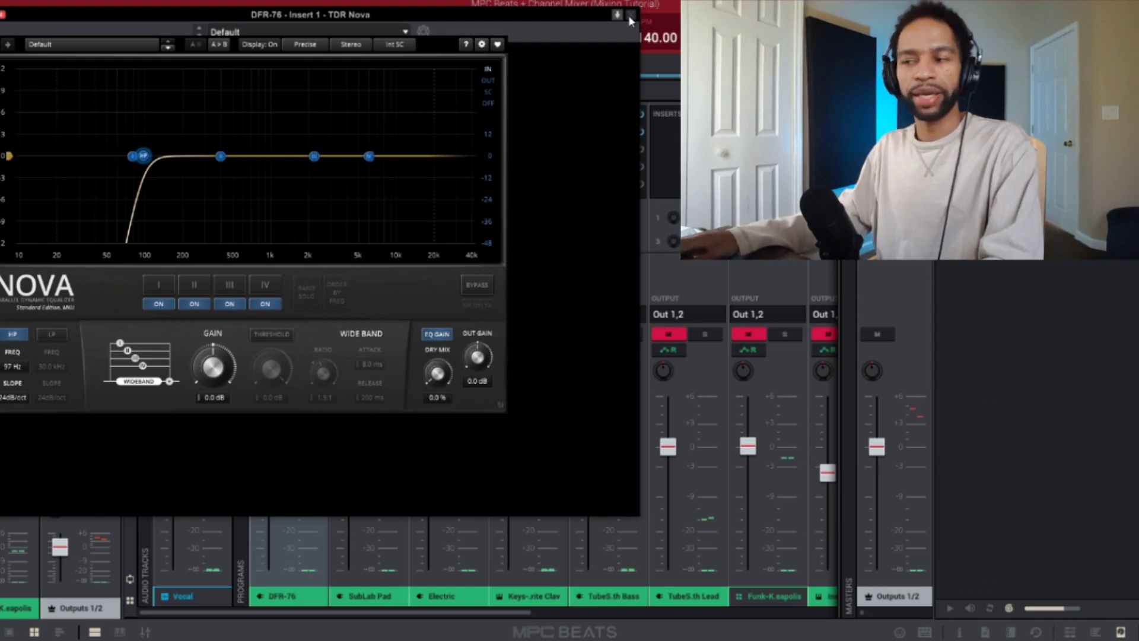
Close the DFR-76 equalizer, solo the TubeSynth Lead channel, and pan it to 31R during playback.
left_click(630, 15)
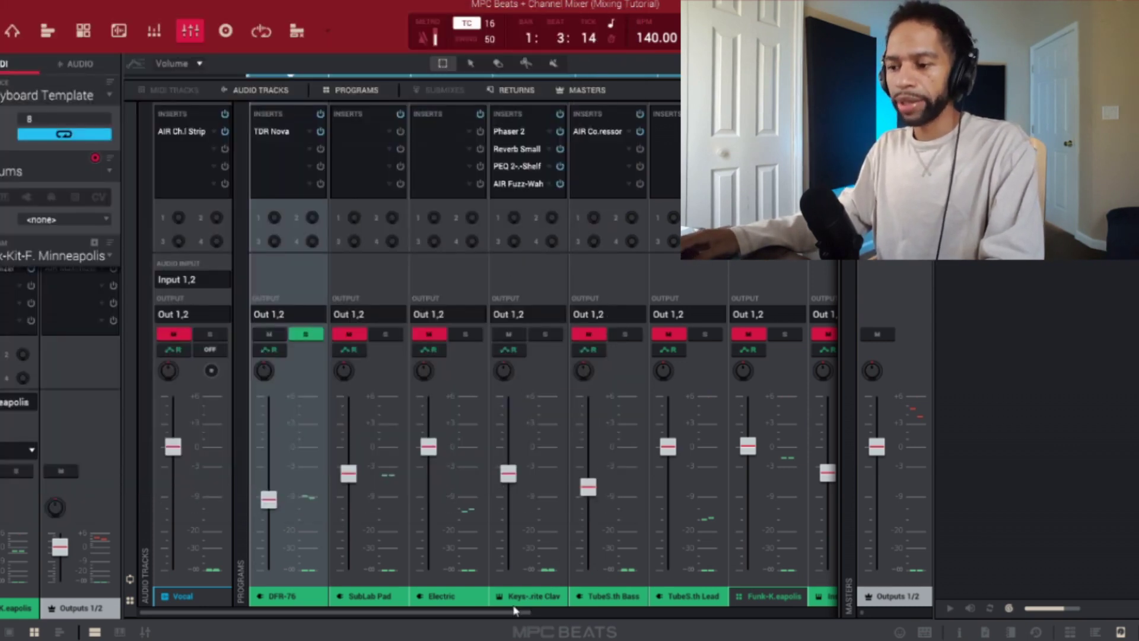
left_click_drag(515, 617, 618, 619)
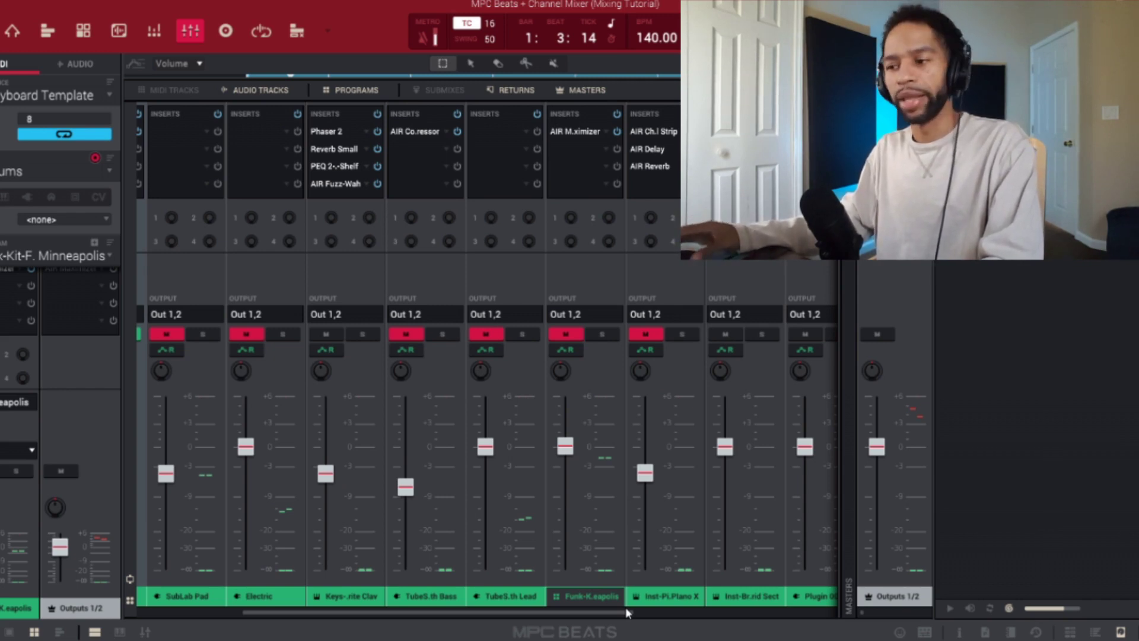
left_click_drag(617, 610, 634, 607)
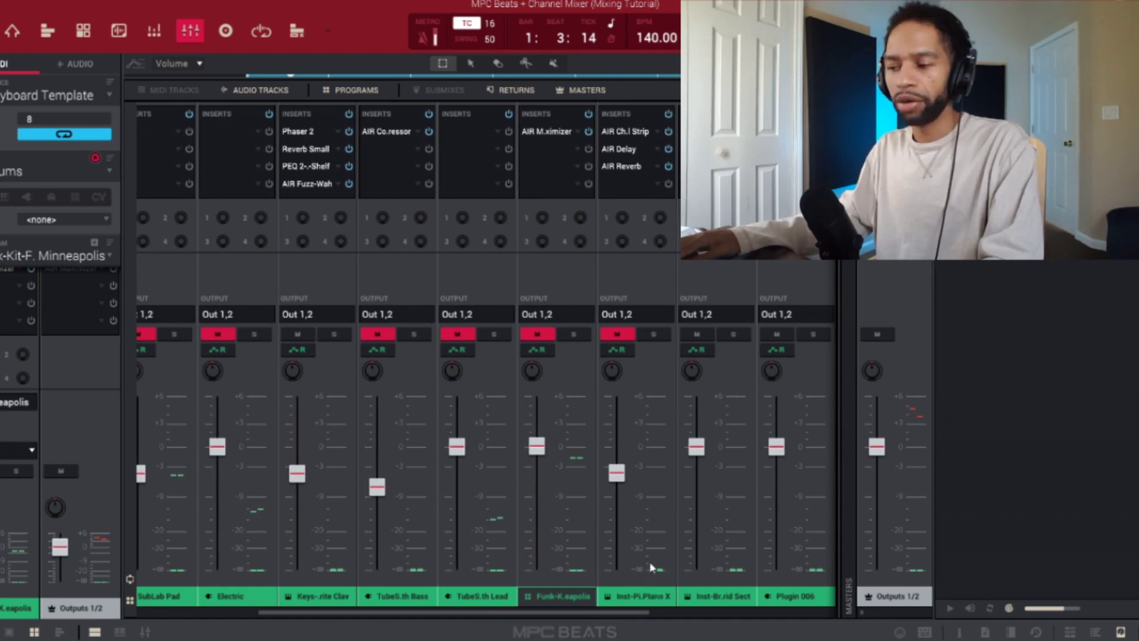
mouse_move(693, 571)
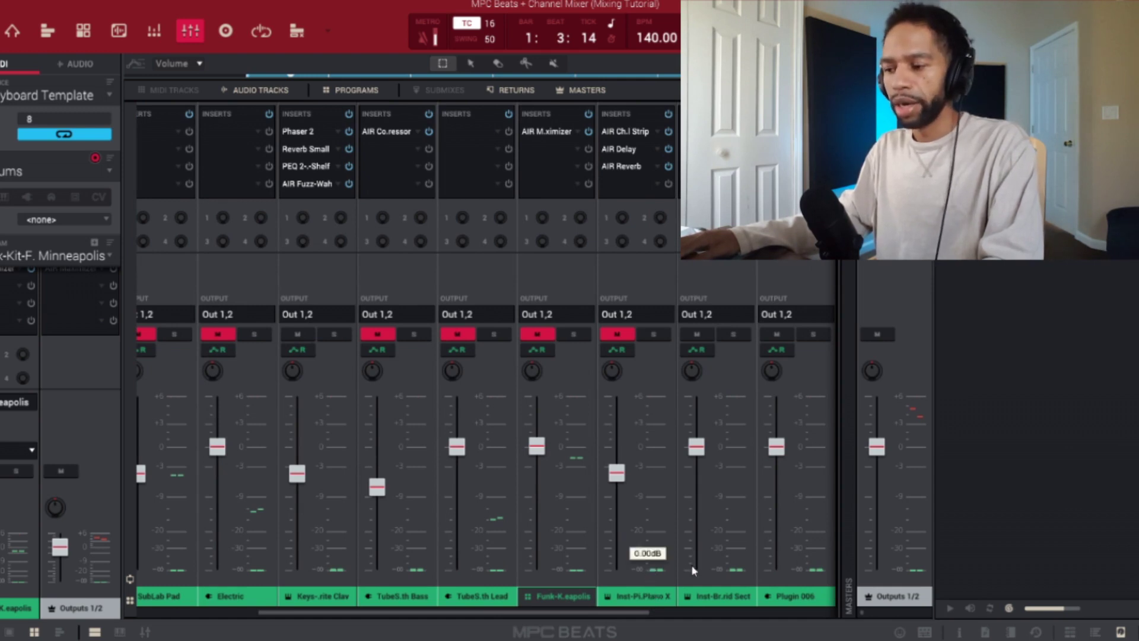
left_click(491, 334)
key("space")
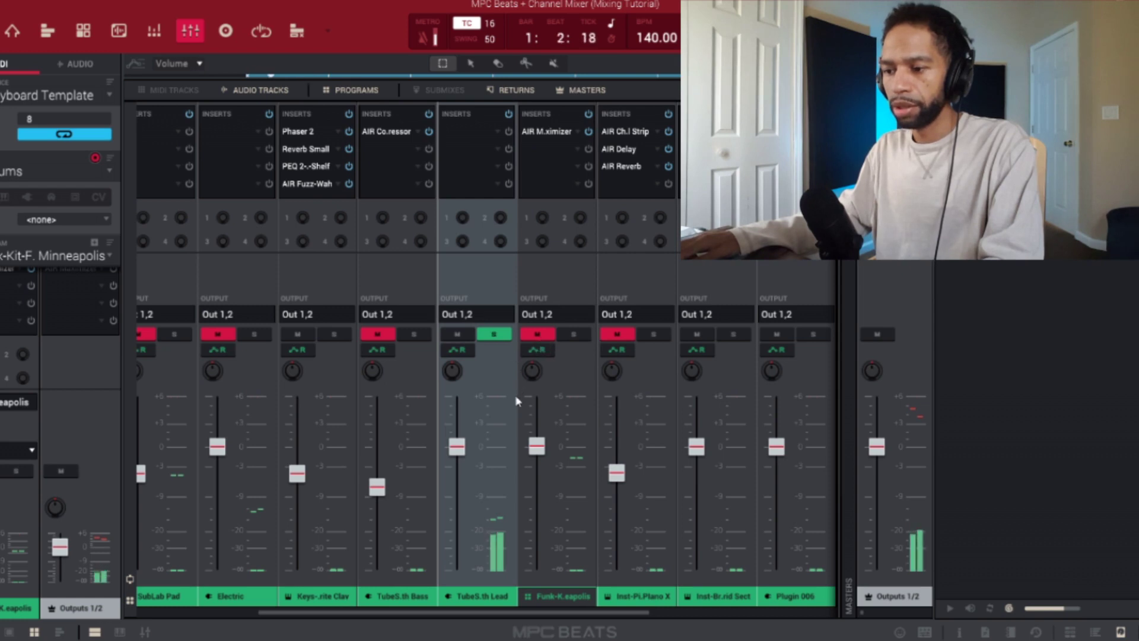
mouse_move(458, 368)
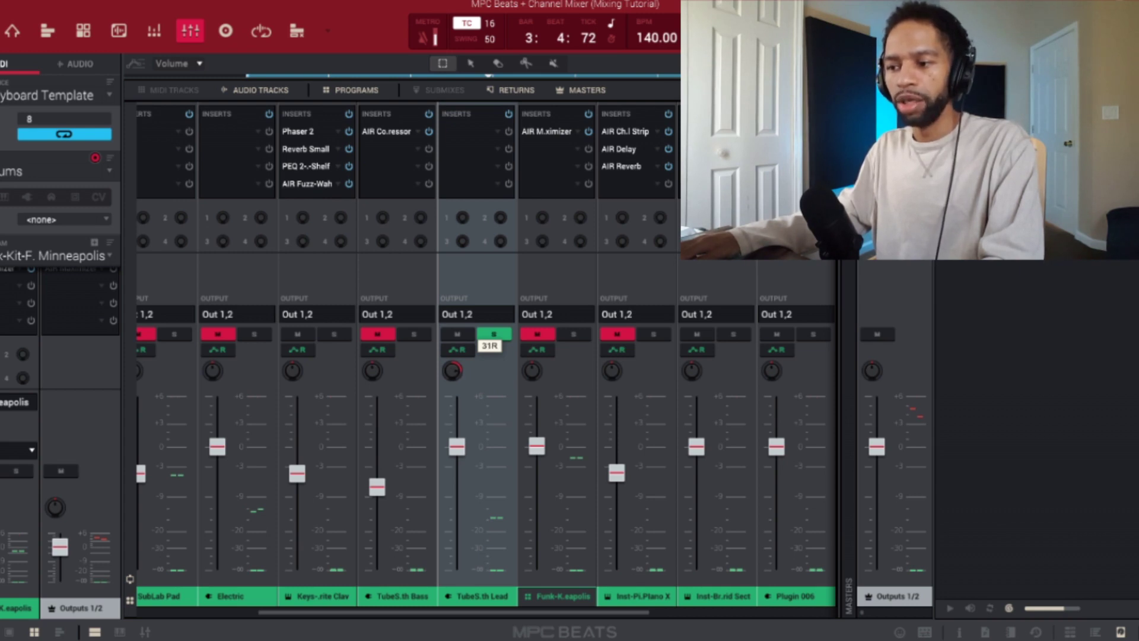
Load the TDR Nova VST equalizer into the first insert slot of the TubeSynth Lead channel.
left_click(498, 130)
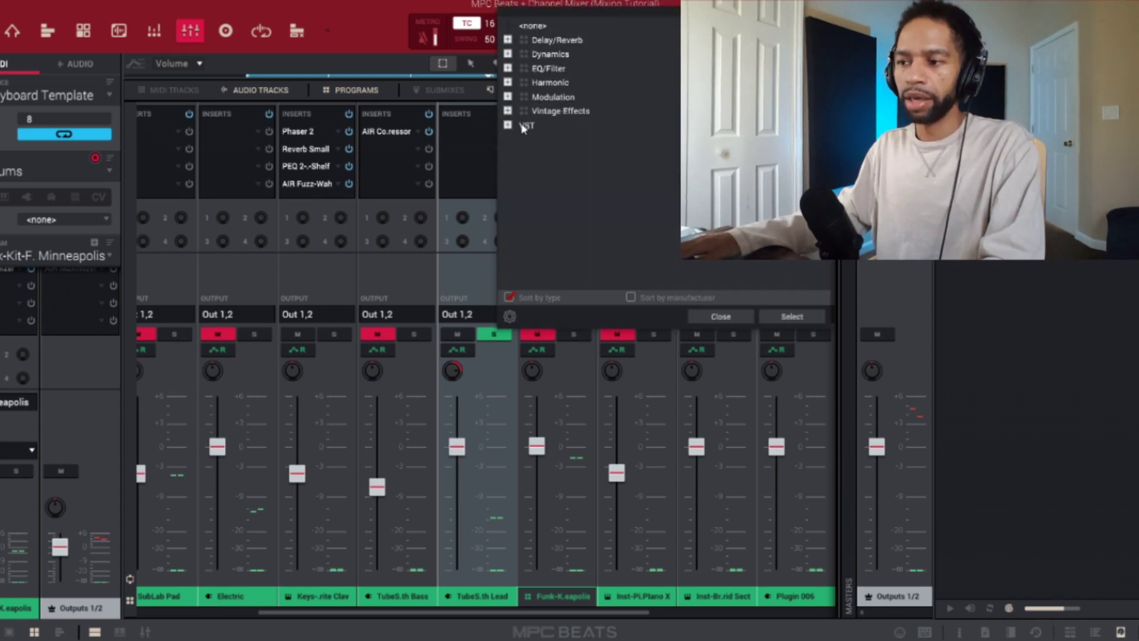
left_click(509, 126)
scroll(593, 181, "down", 10)
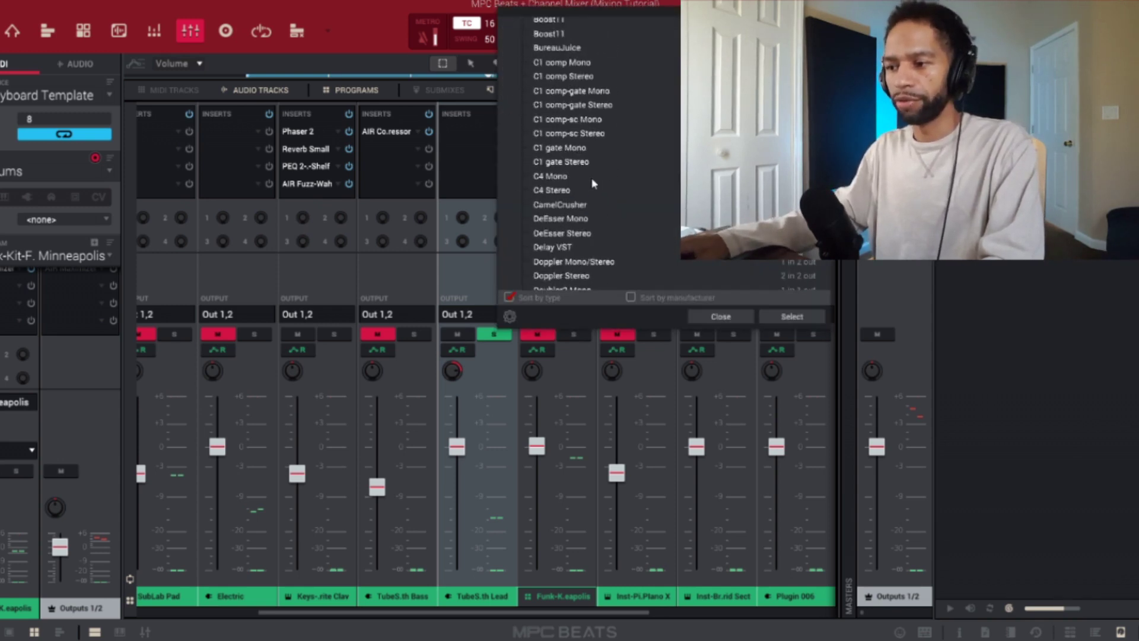
scroll(597, 185, "down", 15)
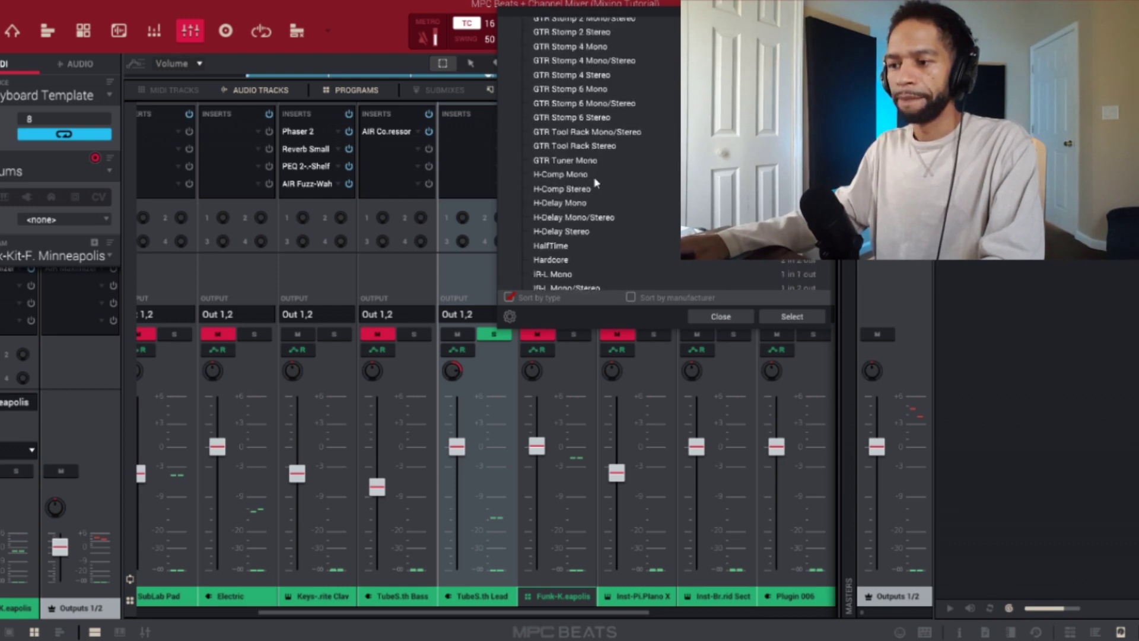
scroll(596, 182, "down", 8)
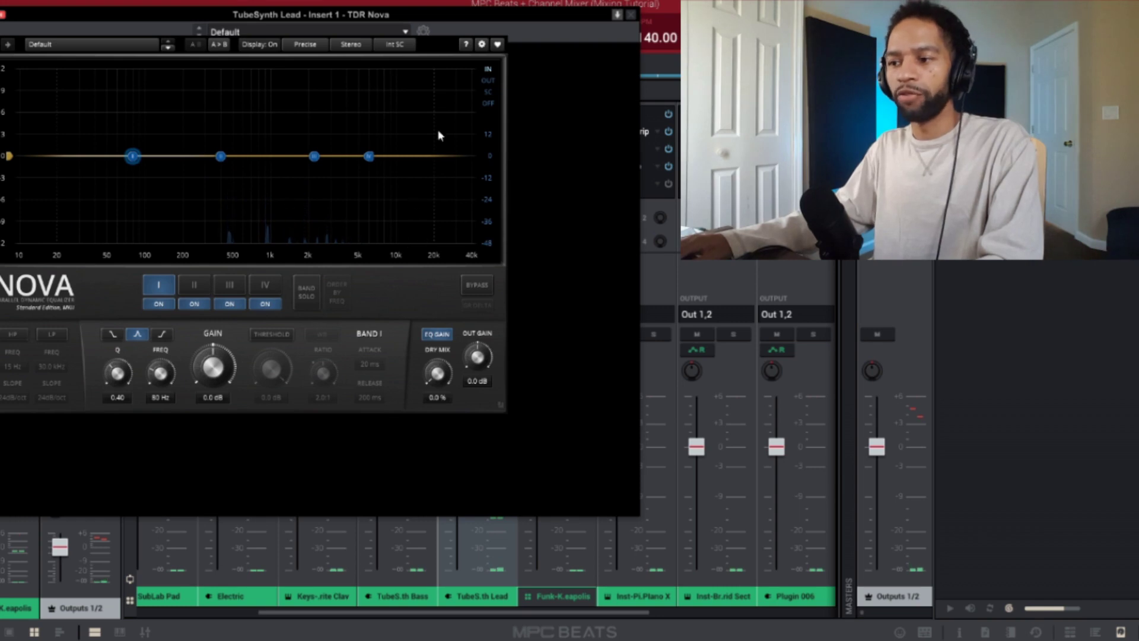
Enable the high-pass filter at about 126 Hz in TubeSynth Lead's TDR Nova and return the channel's pan to centre.
left_click(18, 336)
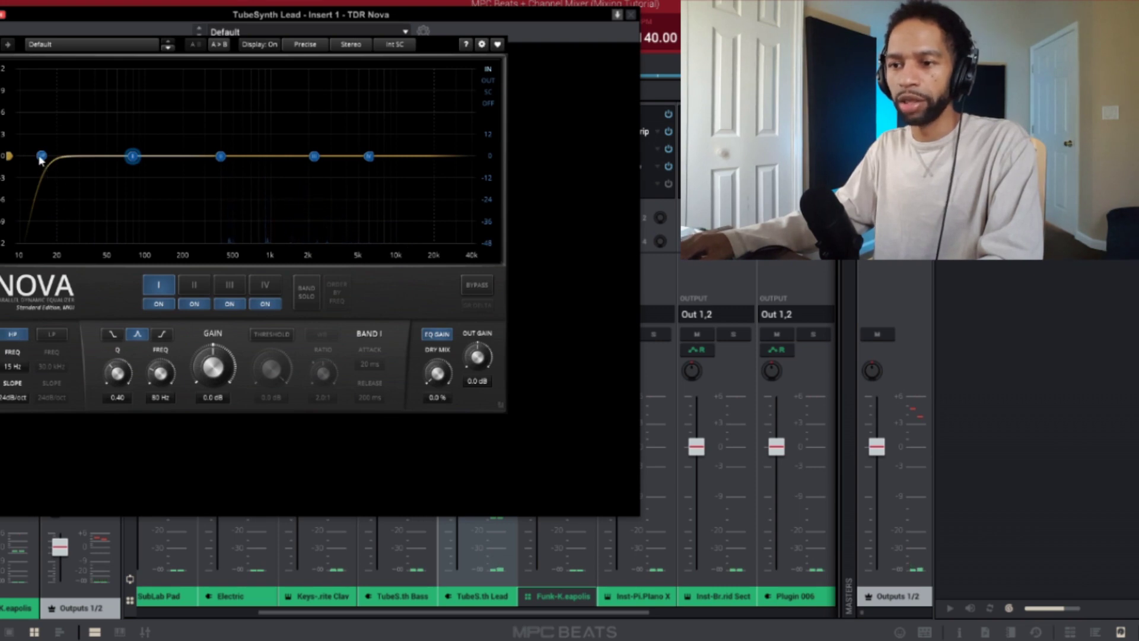
left_click_drag(41, 159, 158, 189)
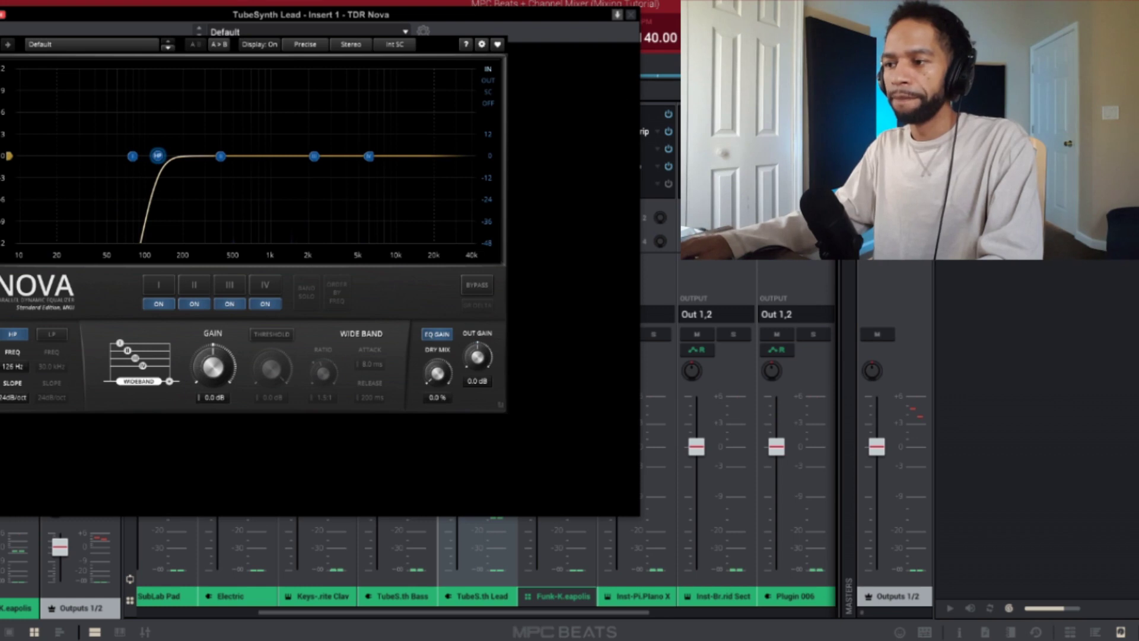
left_click(3, 14)
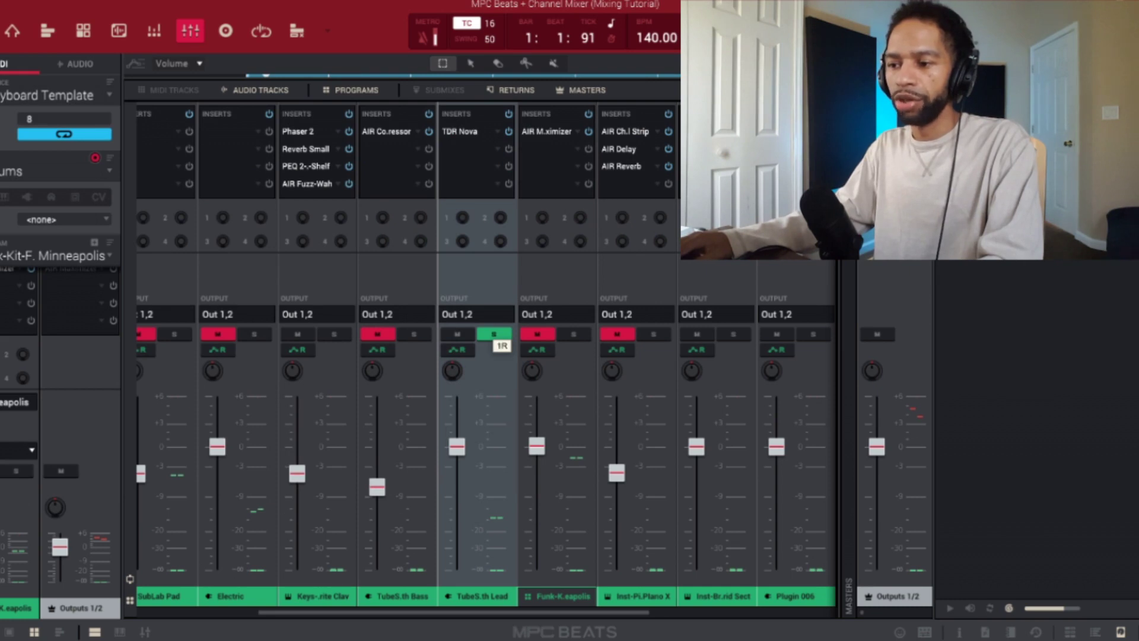
left_click_drag(452, 371, 454, 385)
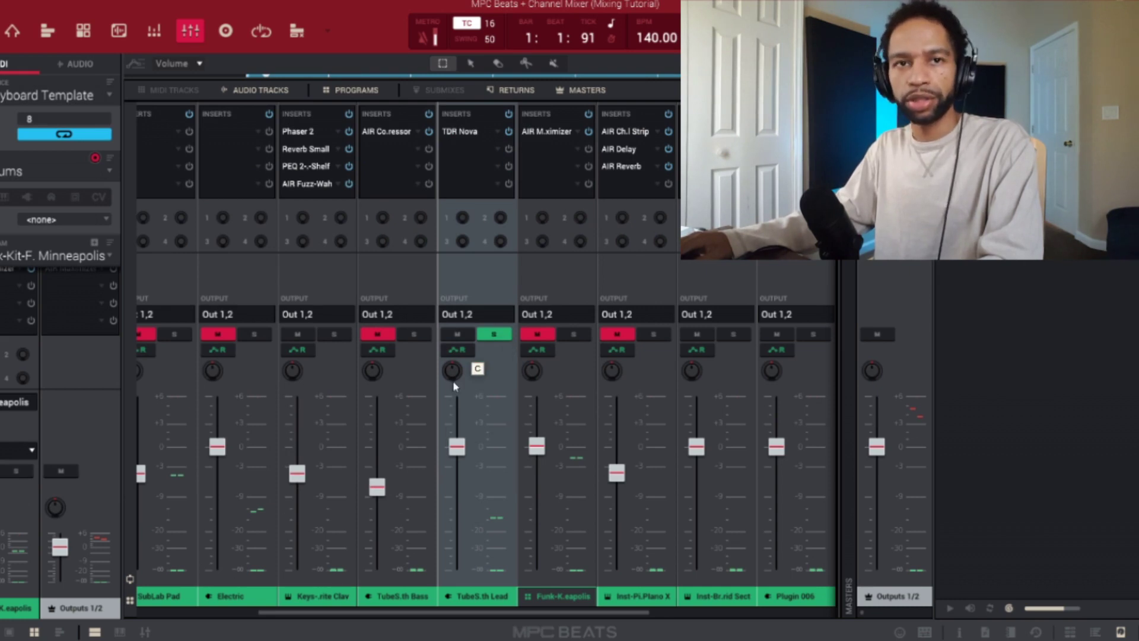
Pan the TubeSynth Lead channel to the right while the beat plays.
key("space")
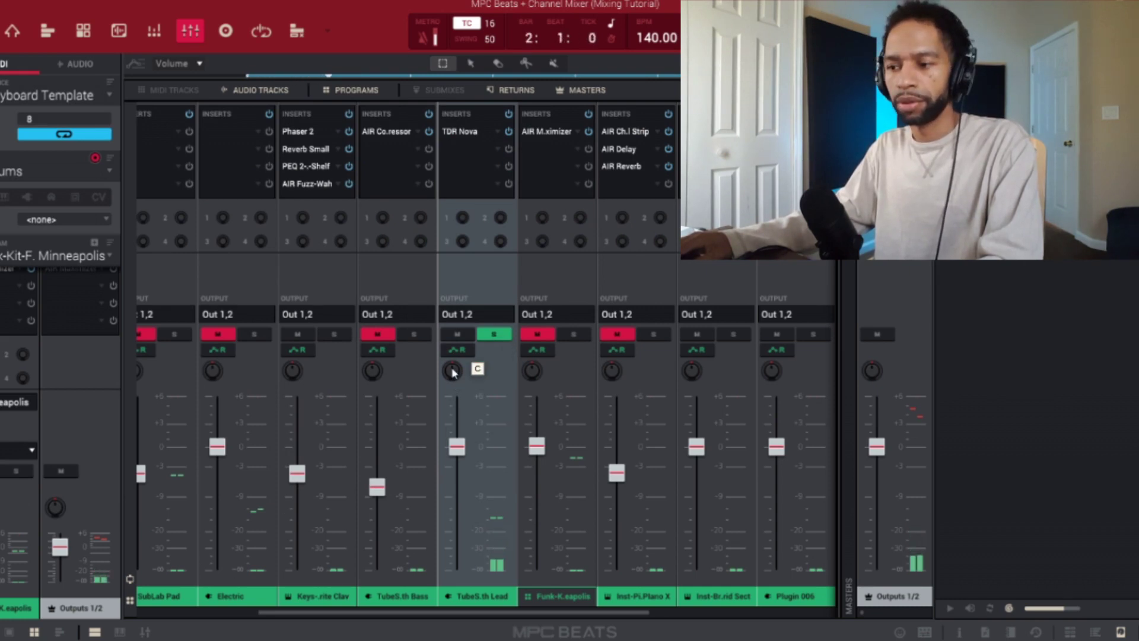
mouse_move(452, 371)
left_mouse_down()
mouse_move(452, 330)
mouse_move(452, 366)
left_mouse_up()
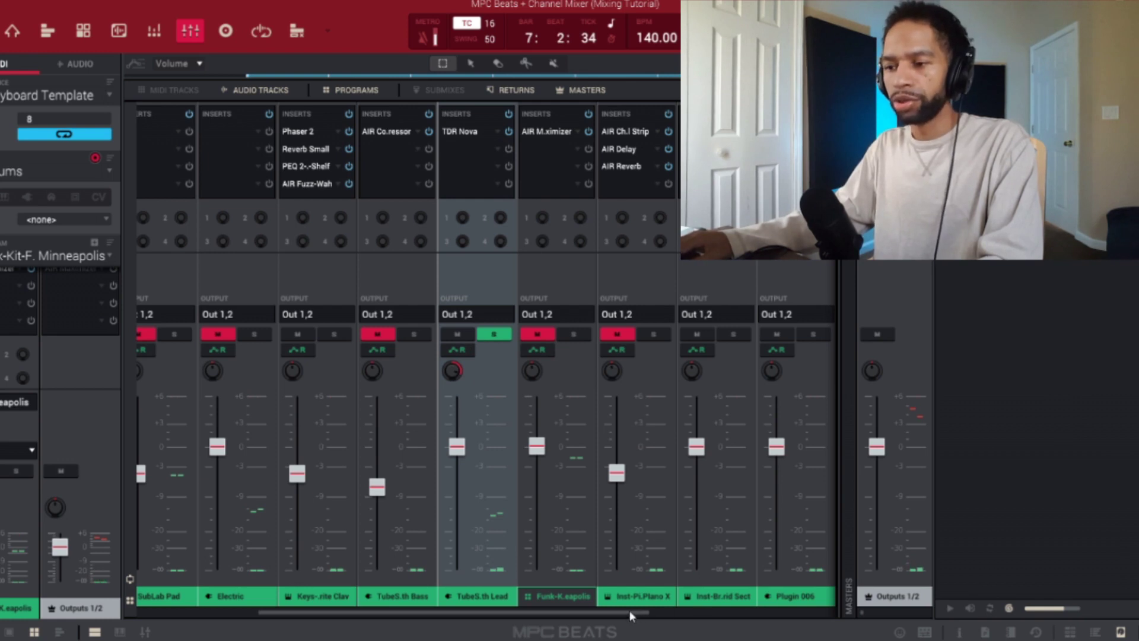
Solo the Electric channel, pan it left, and lower its volume to about -4.47 dB during playback.
left_click_drag(628, 613, 520, 606)
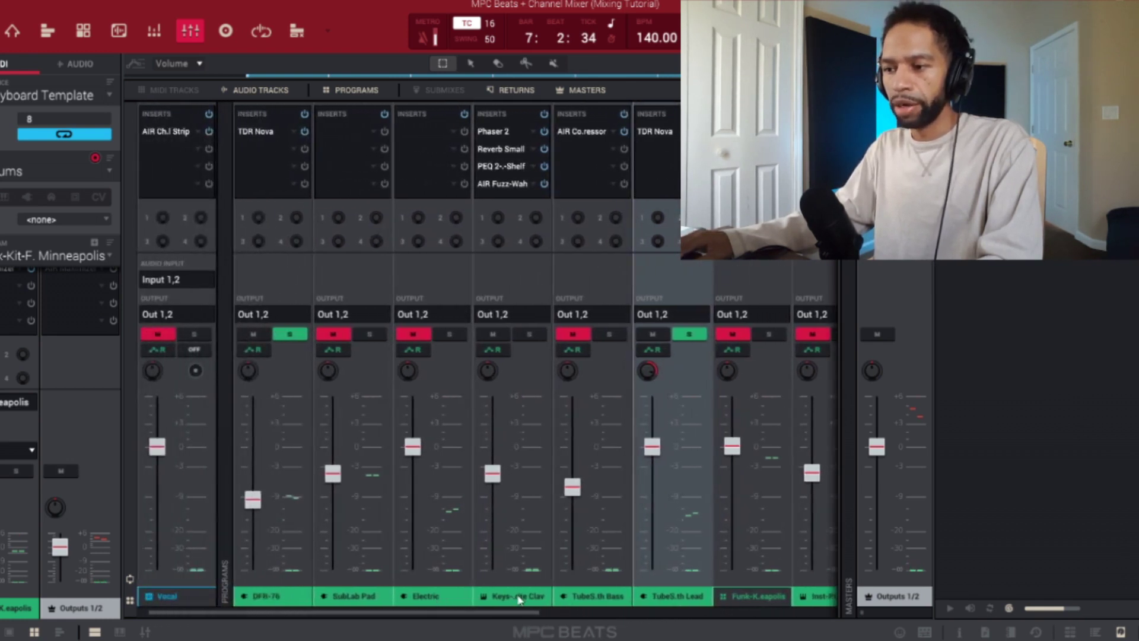
left_click(434, 596)
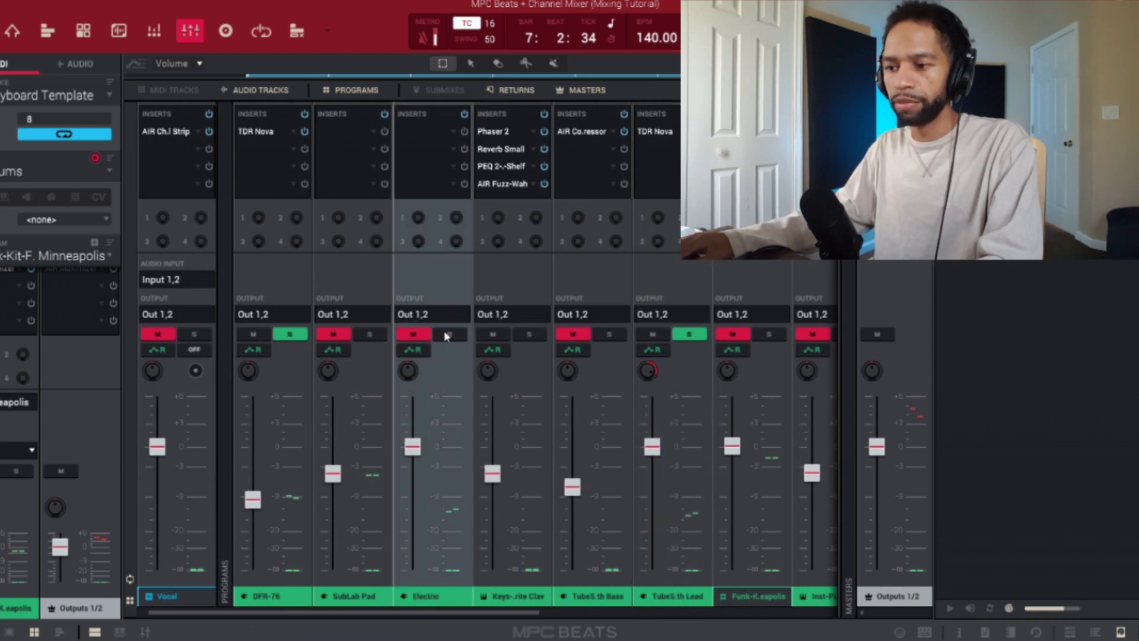
key("space")
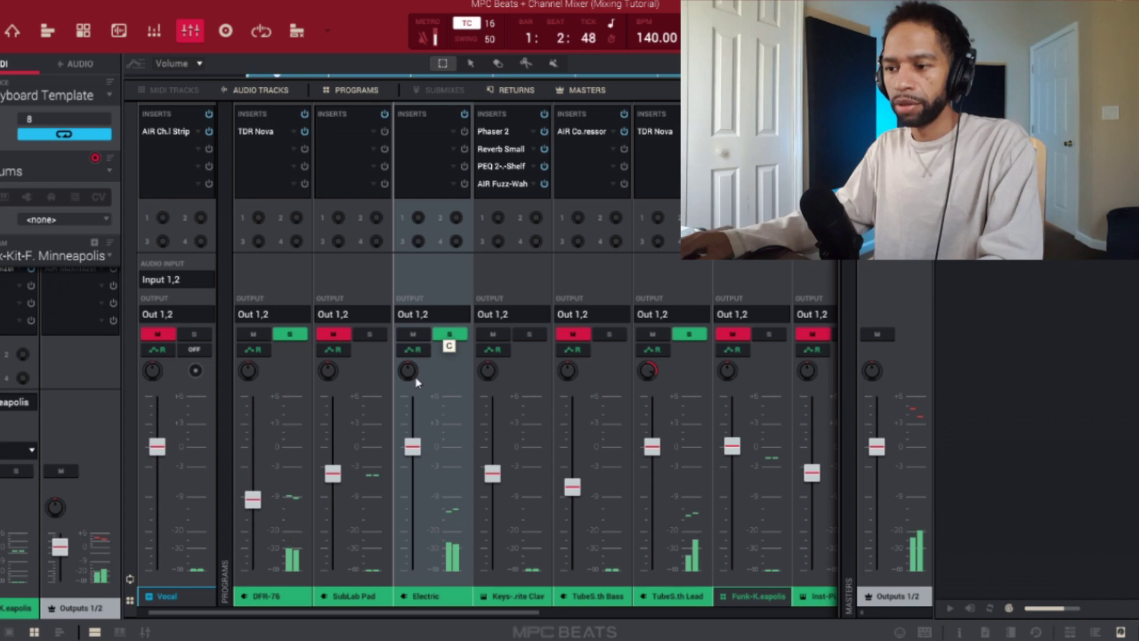
left_click_drag(408, 370, 408, 385)
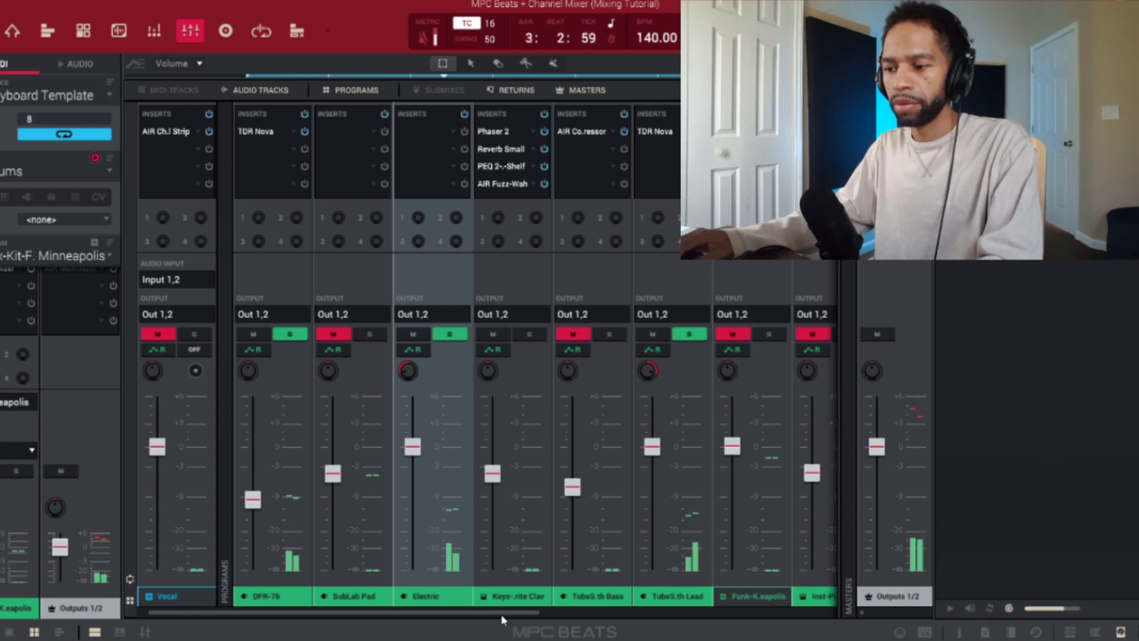
mouse_move(430, 469)
left_click_drag(415, 452, 414, 480)
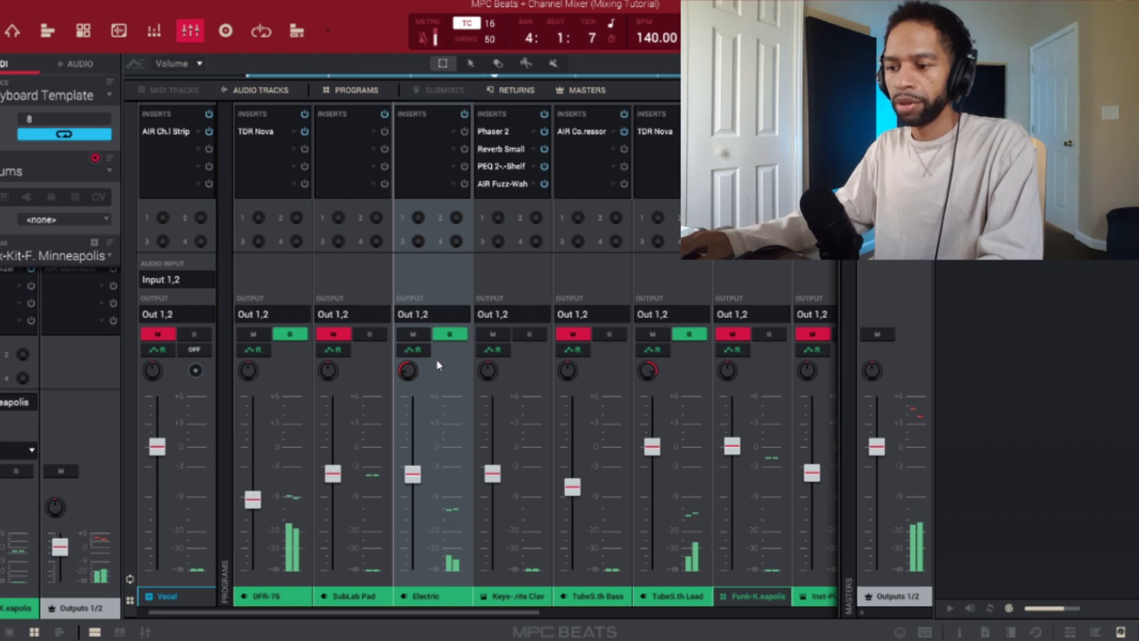
Return the Electric and TubeSynth Lead channels' pans to centre and play the beat to compare the sound.
mouse_move(396, 375)
left_click_drag(396, 376, 419, 407)
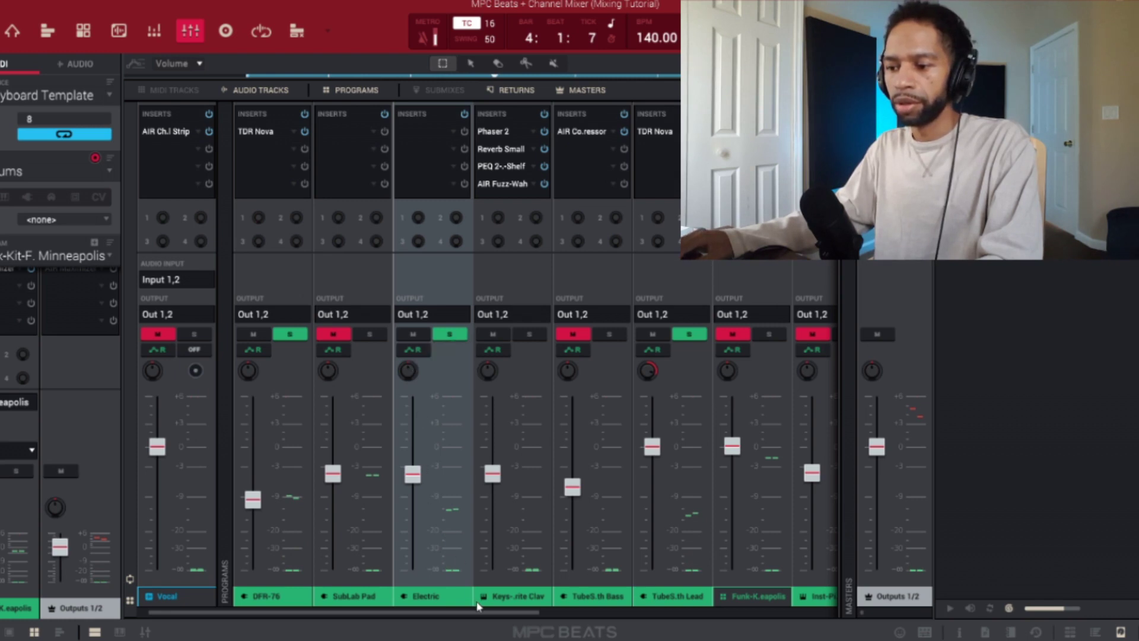
left_click_drag(478, 614, 596, 612)
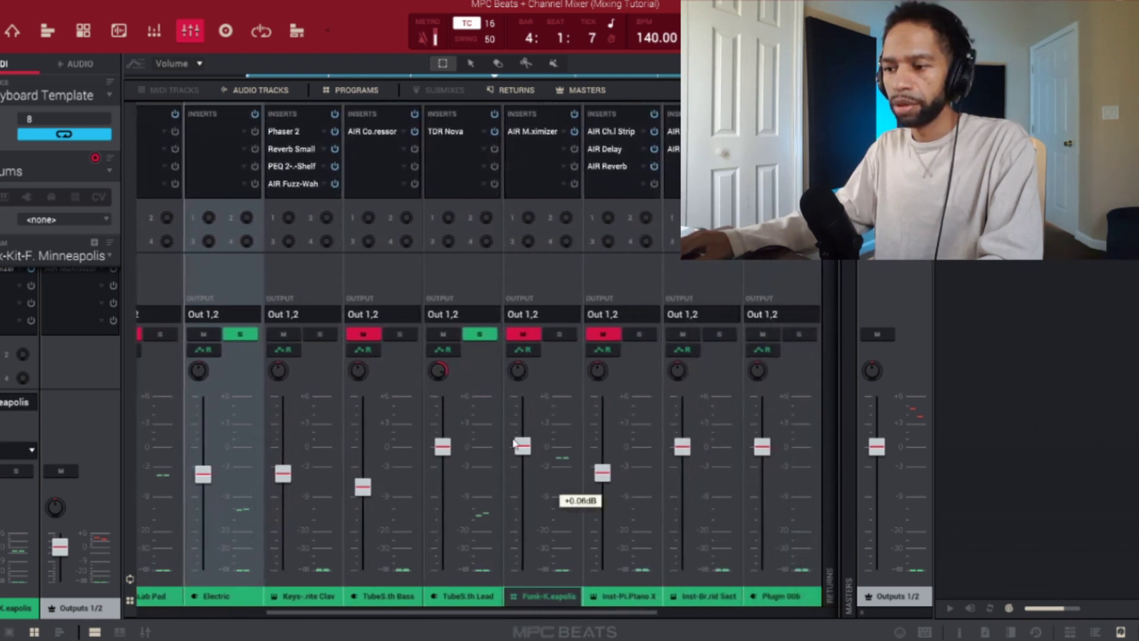
mouse_move(443, 369)
left_click_drag(442, 371, 443, 385)
key("space")
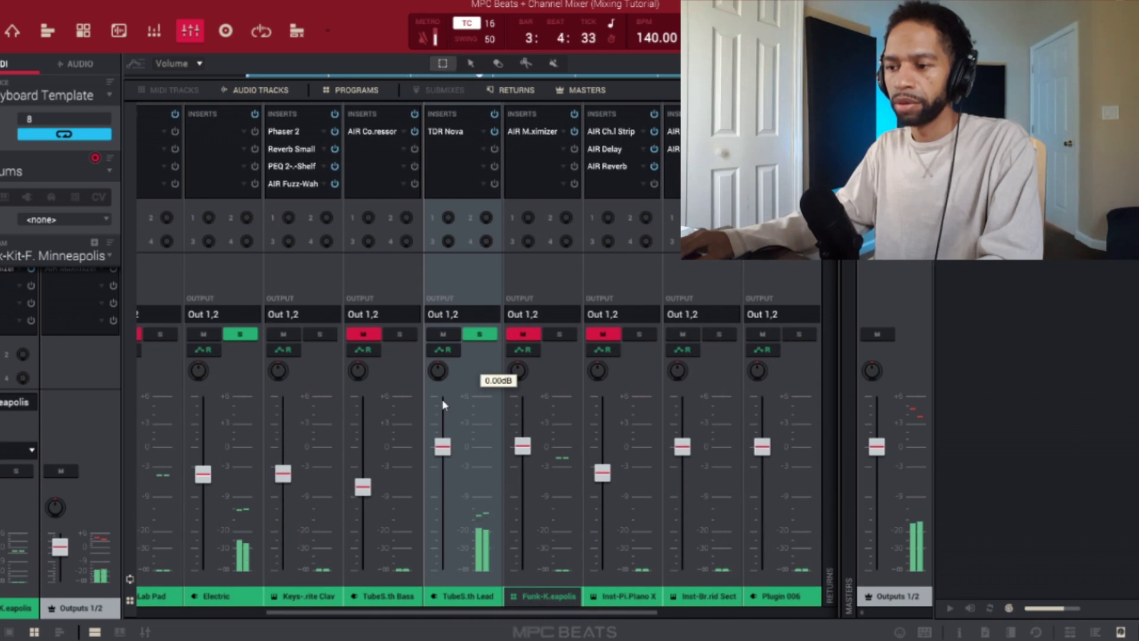
Pan the TubeSynth Lead channel to the right and the Electric channel to 36L.
left_click_drag(438, 372, 438, 367)
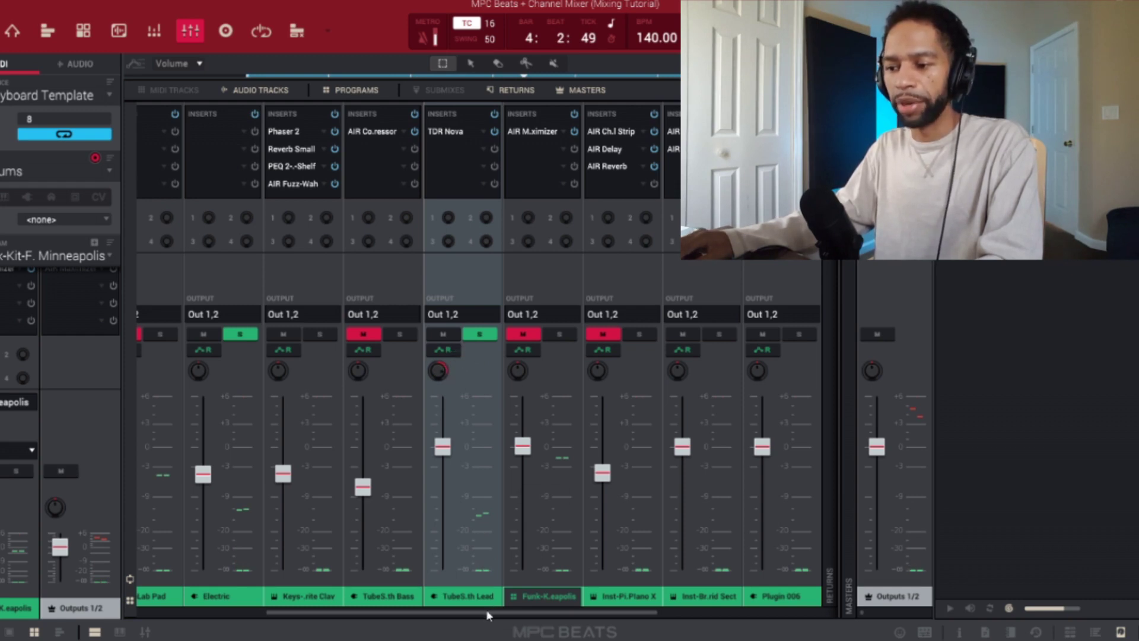
left_click_drag(488, 615, 356, 612)
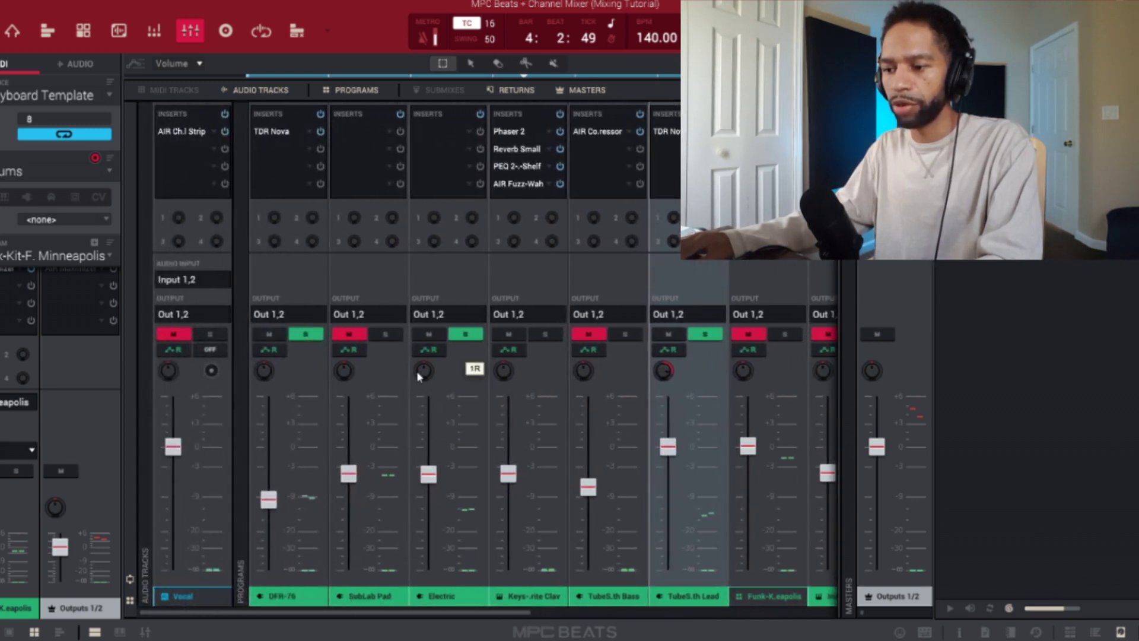
left_click_drag(417, 371, 417, 375)
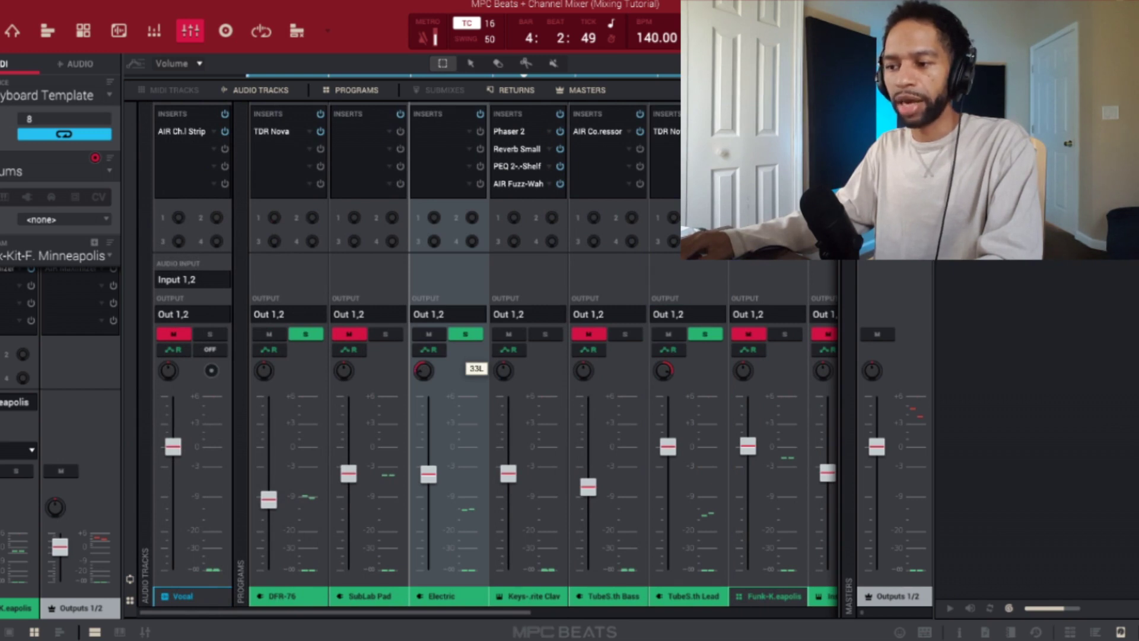
left_click_drag(423, 371, 421, 387)
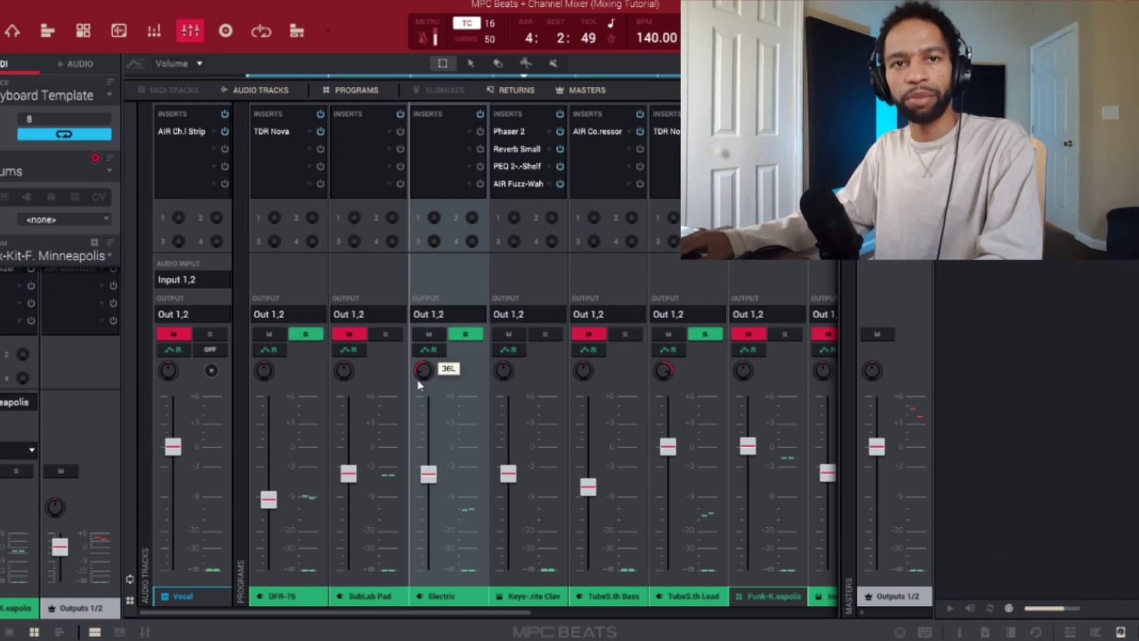
Play back the soloed channels with their new panning and select the TubeSynth Bass channel.
key("space")
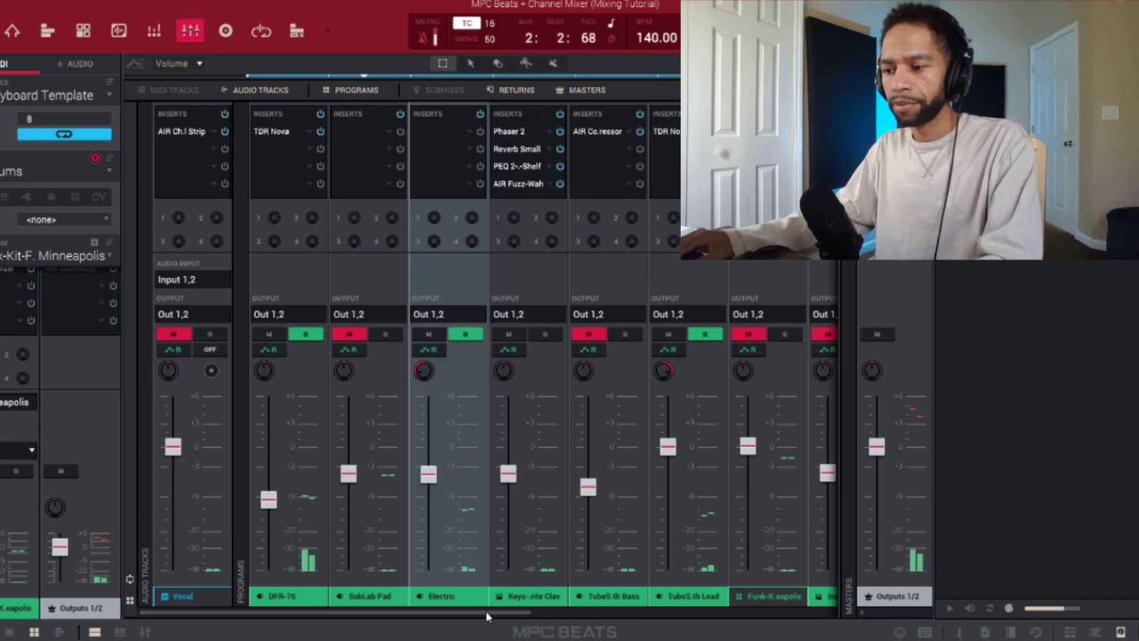
left_click_drag(489, 612, 614, 600)
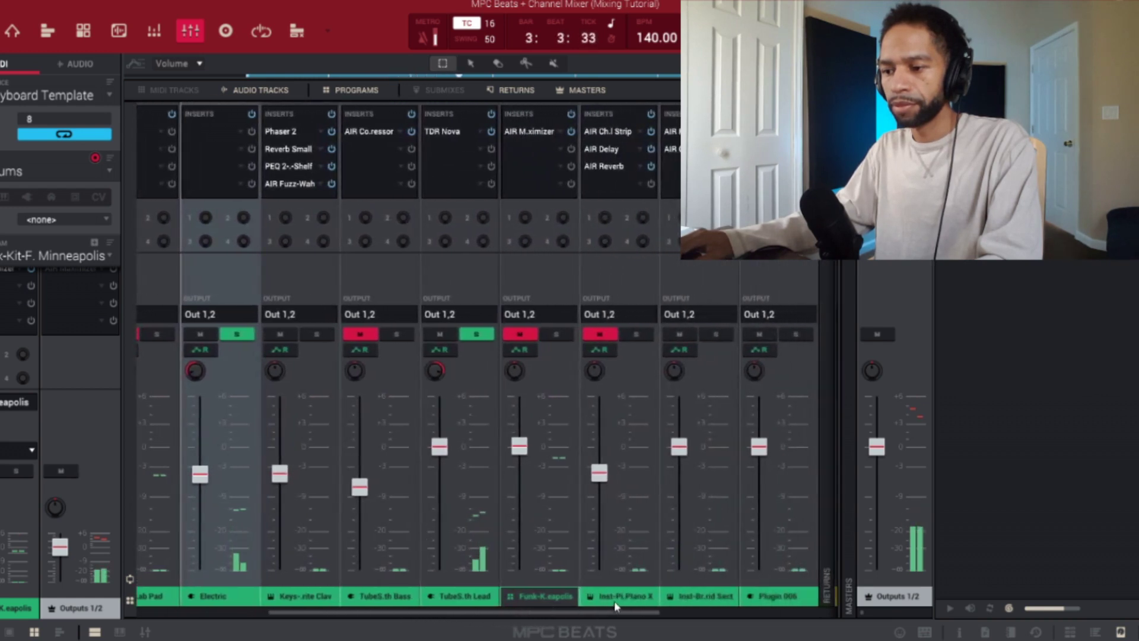
mouse_move(604, 554)
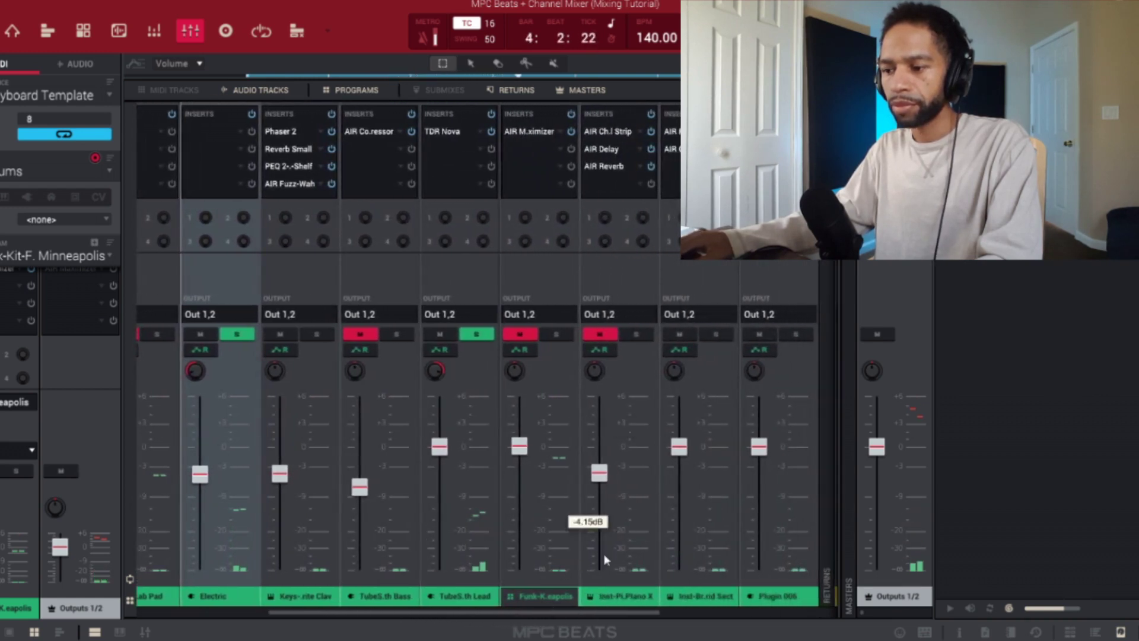
left_click_drag(574, 614, 647, 618)
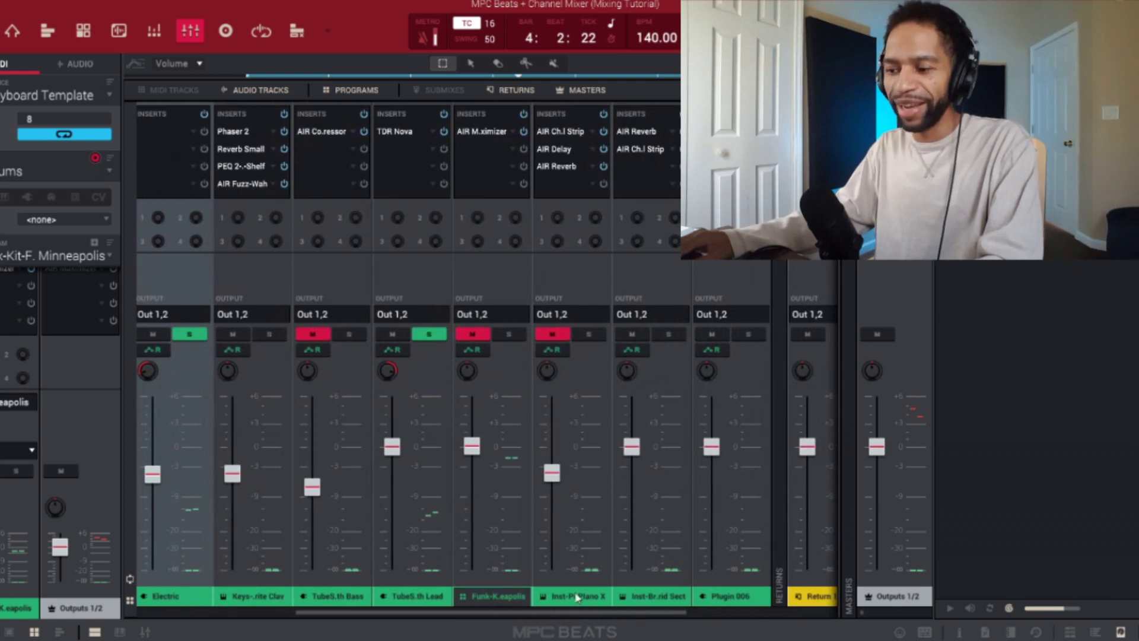
left_click(340, 602)
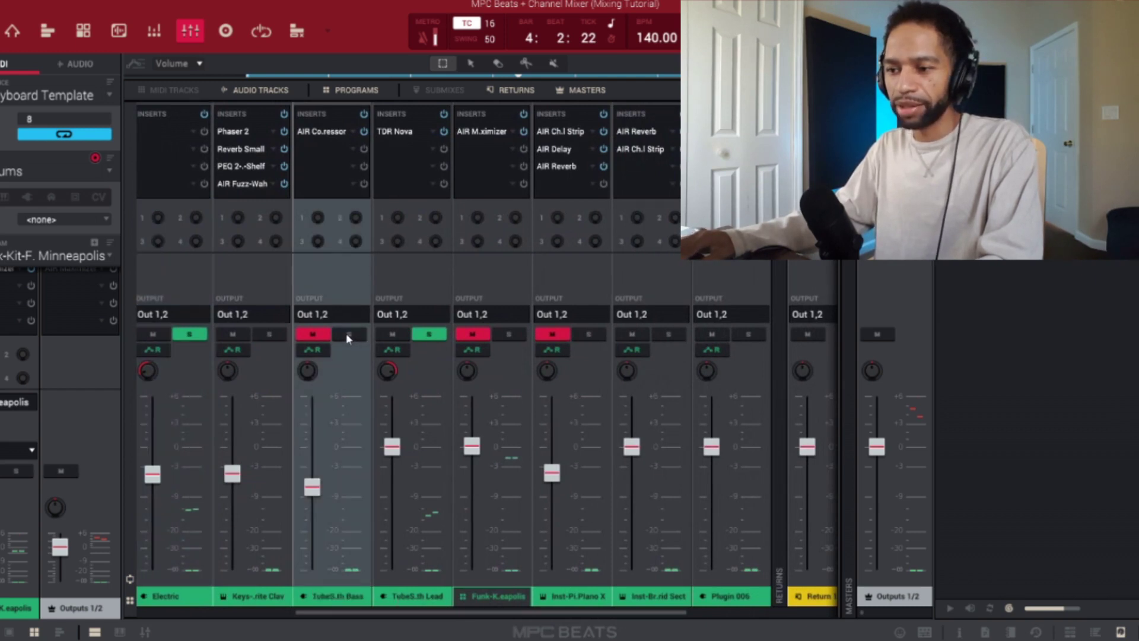
Lower the soloed SubLab Pad channel's volume to just above the -9 dB mark during playback.
scroll(374, 515, "left", 3)
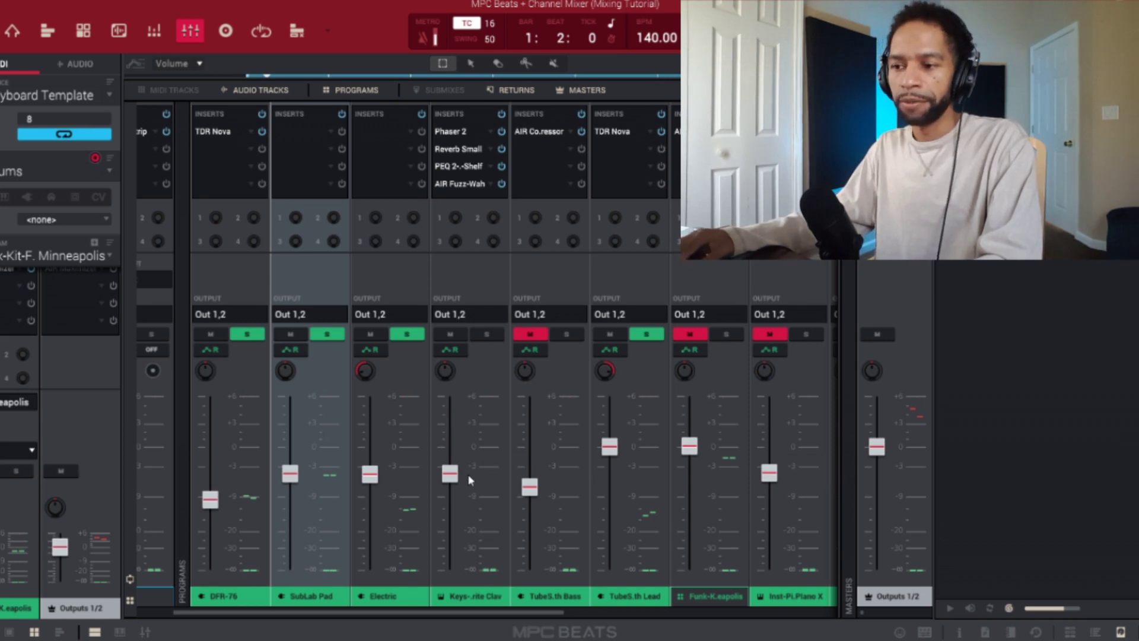
mouse_move(369, 472)
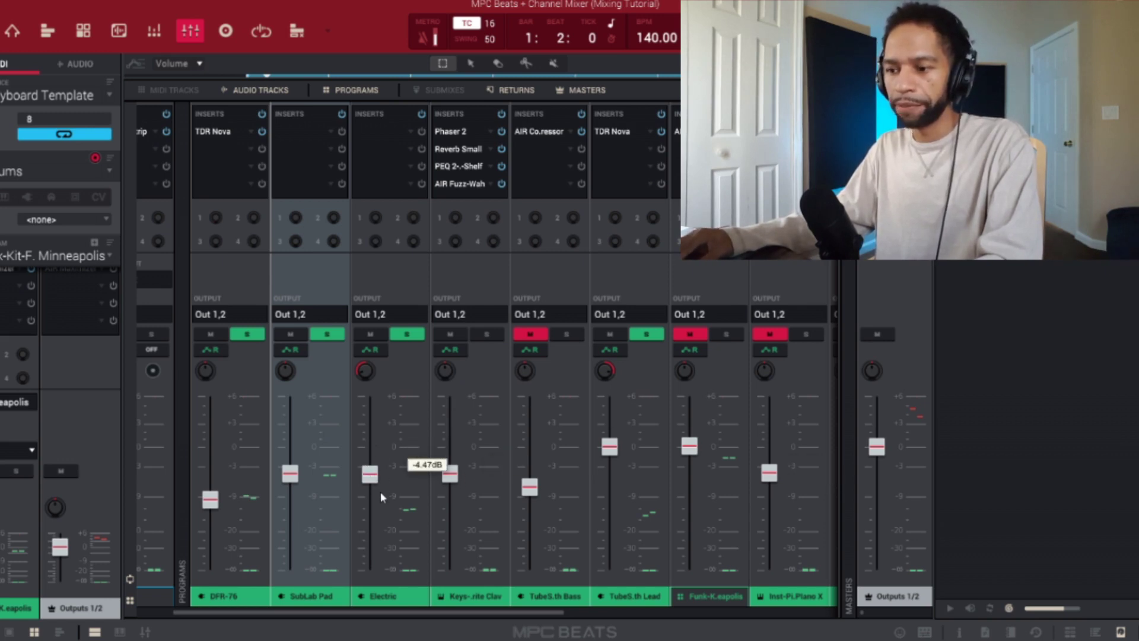
key("space")
mouse_move(292, 479)
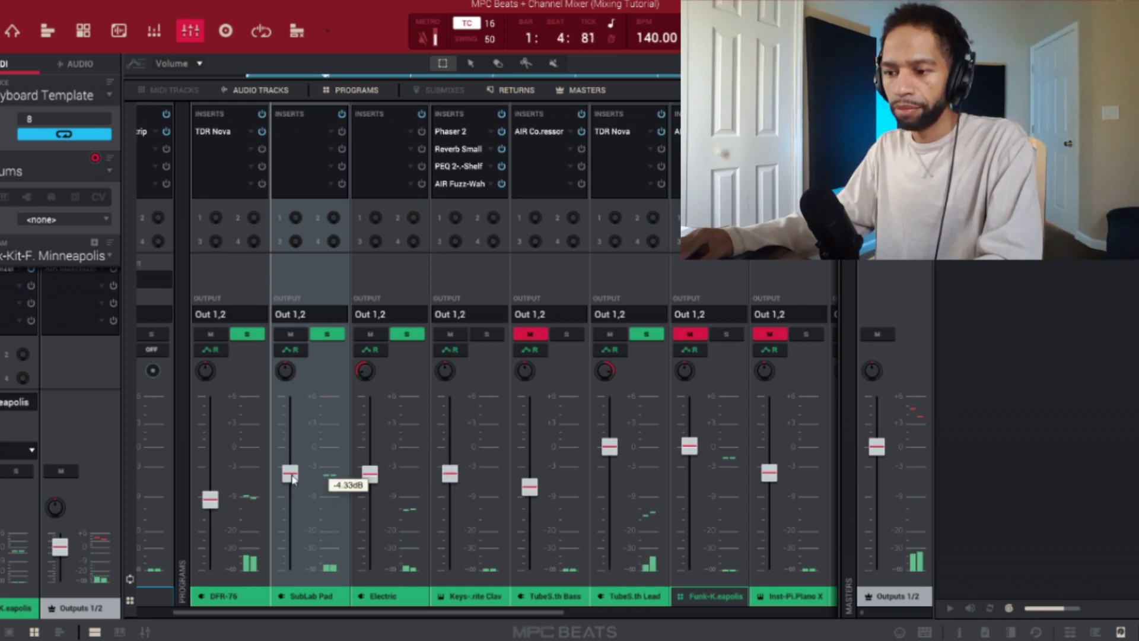
left_click_drag(293, 479, 294, 499)
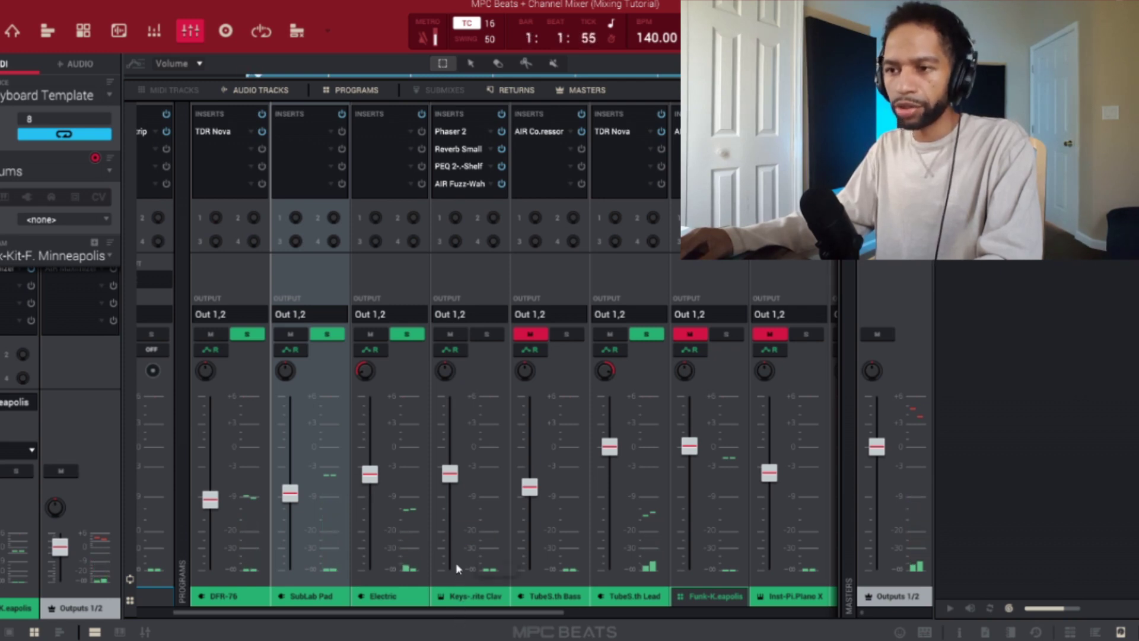
Look at the Funk-Kit drum program's pads in Program Edit and bring up its Pad Mixer at pad A01.
left_click(154, 31)
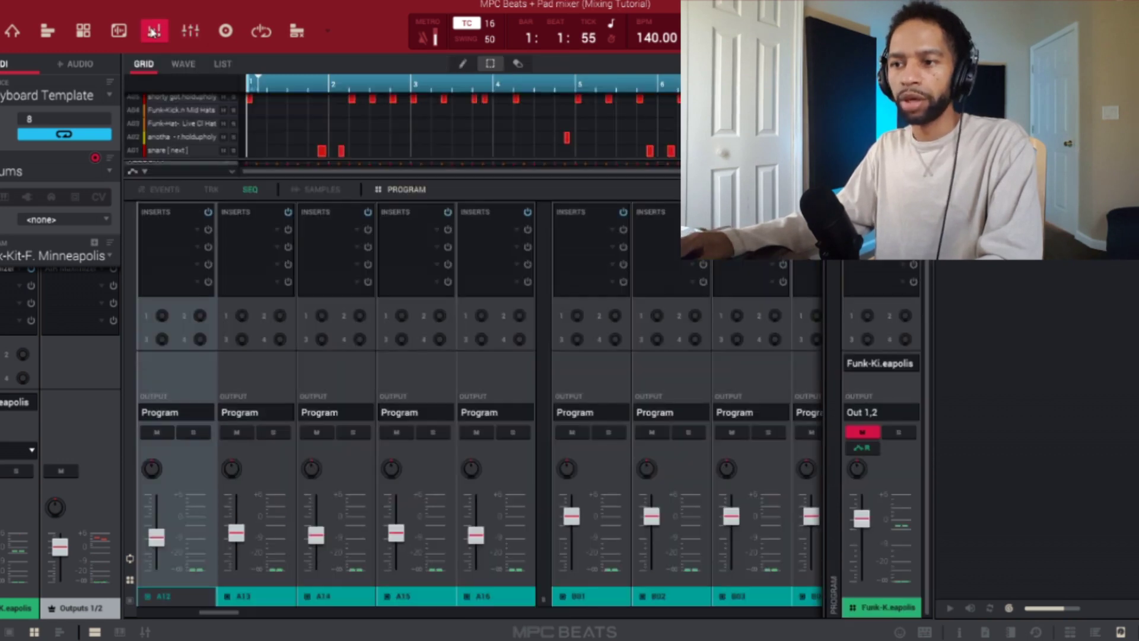
left_click(83, 32)
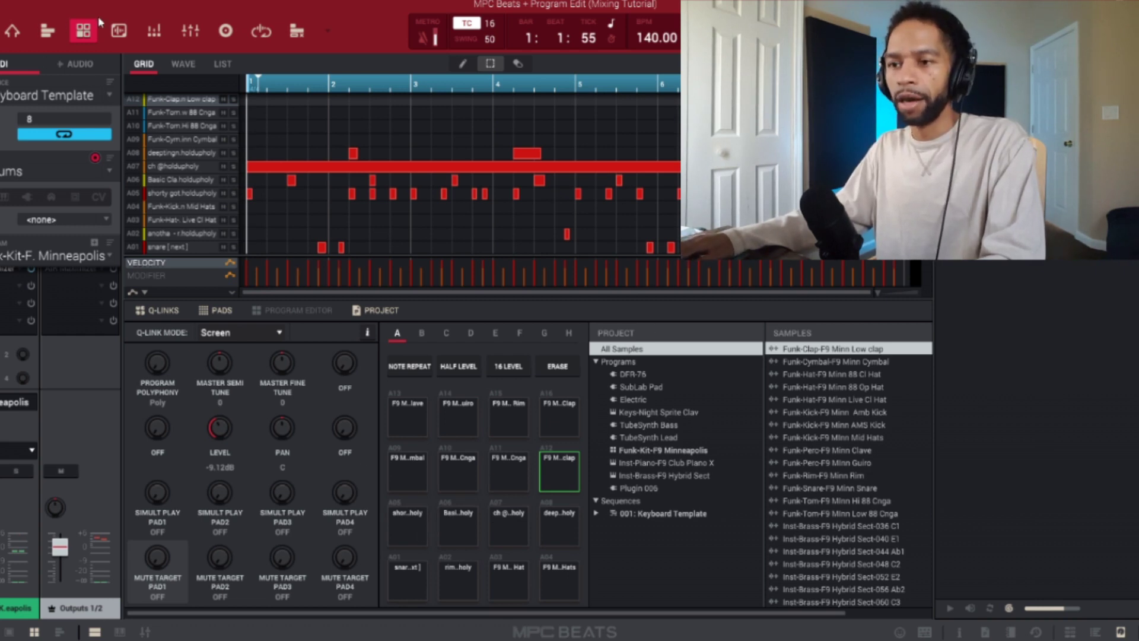
left_click(153, 32)
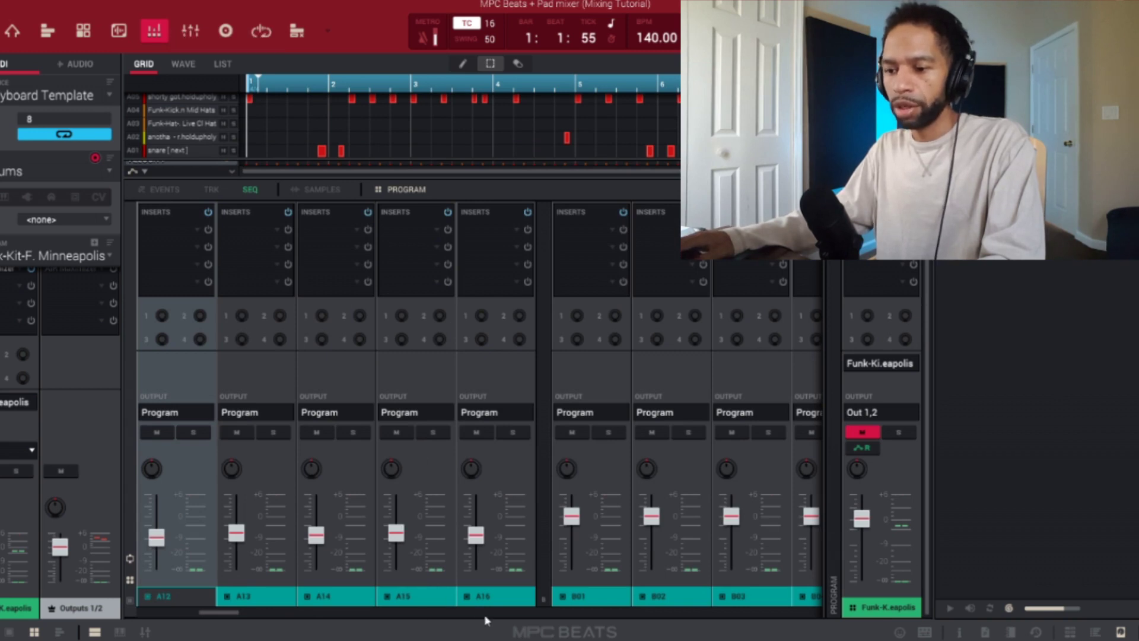
left_click_drag(224, 612, 166, 613)
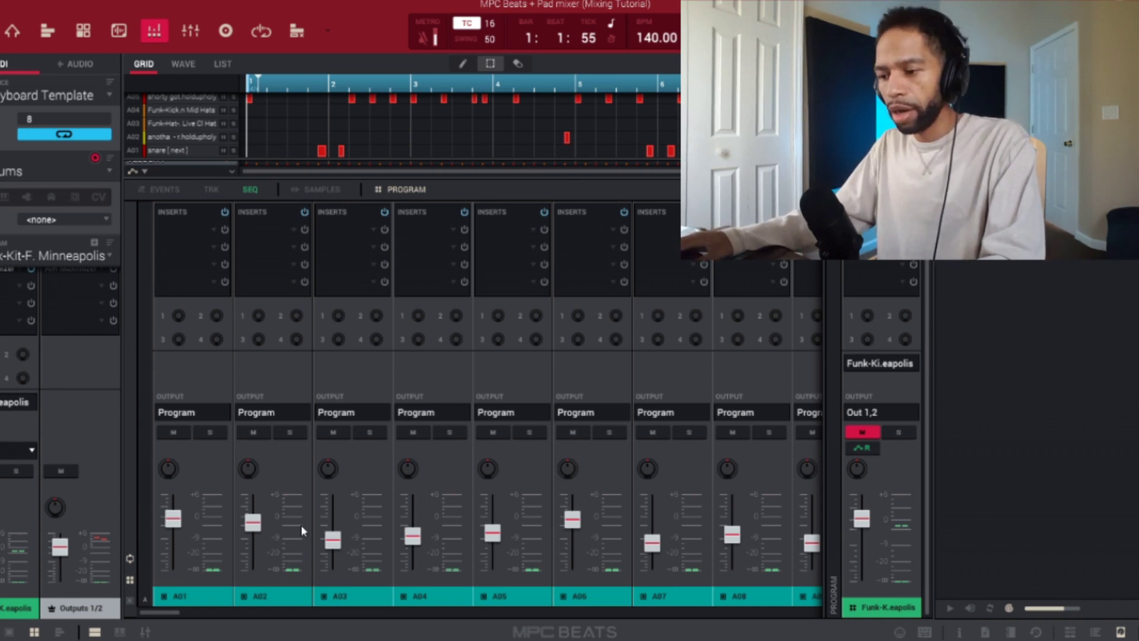
mouse_move(319, 518)
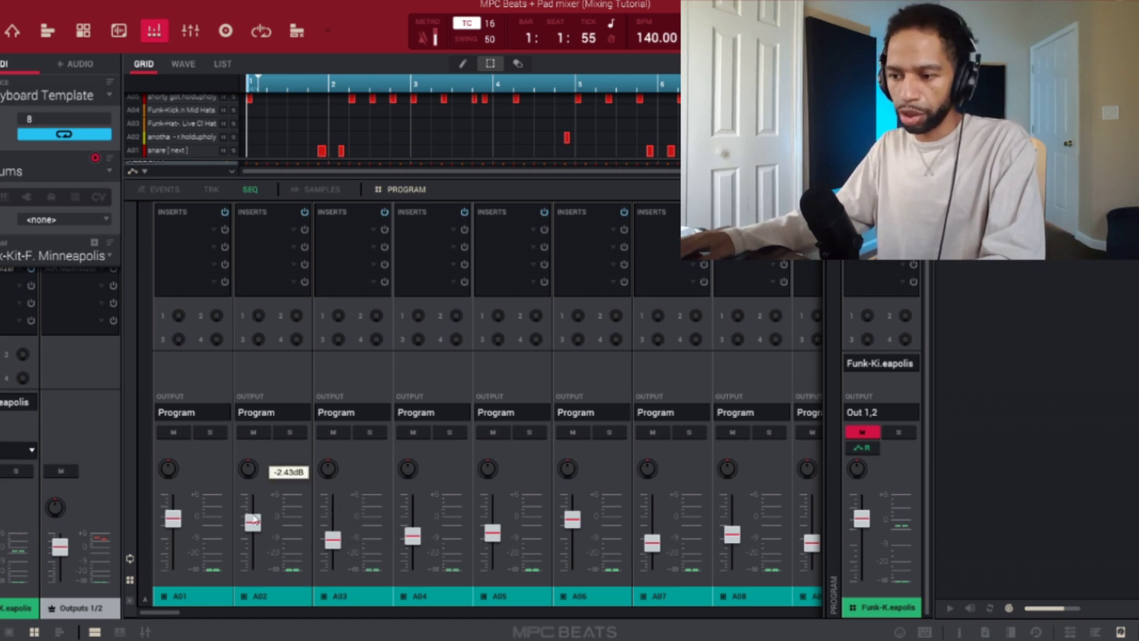
Unmute the Funk-Kit program, audition pad A01 soloed, and clear its solo to play all pads.
left_click(208, 434)
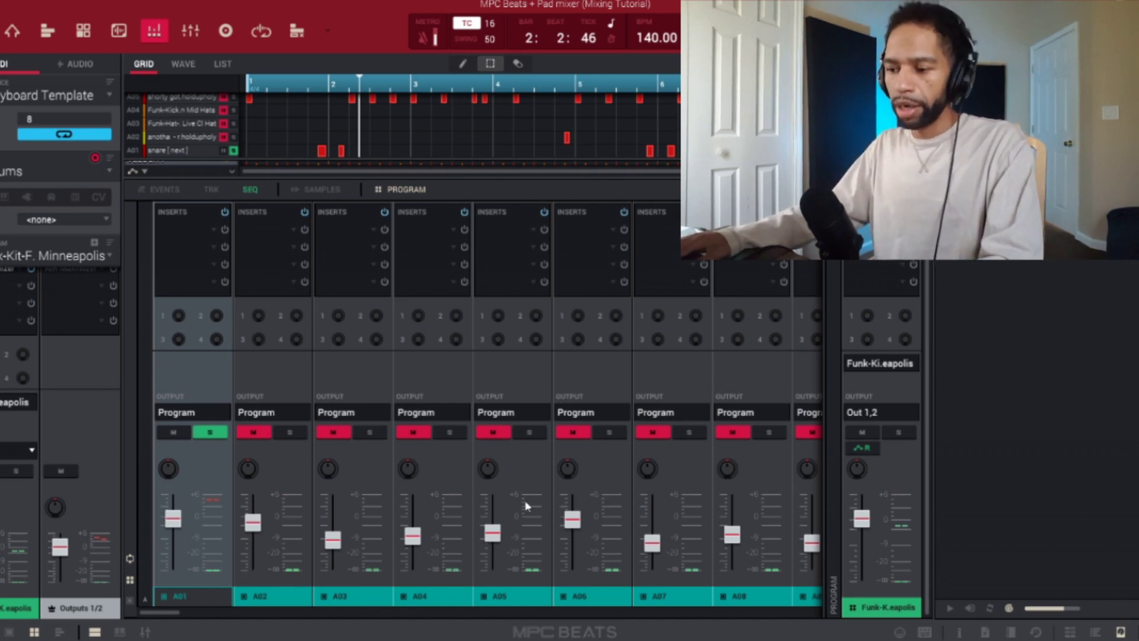
left_click(201, 433)
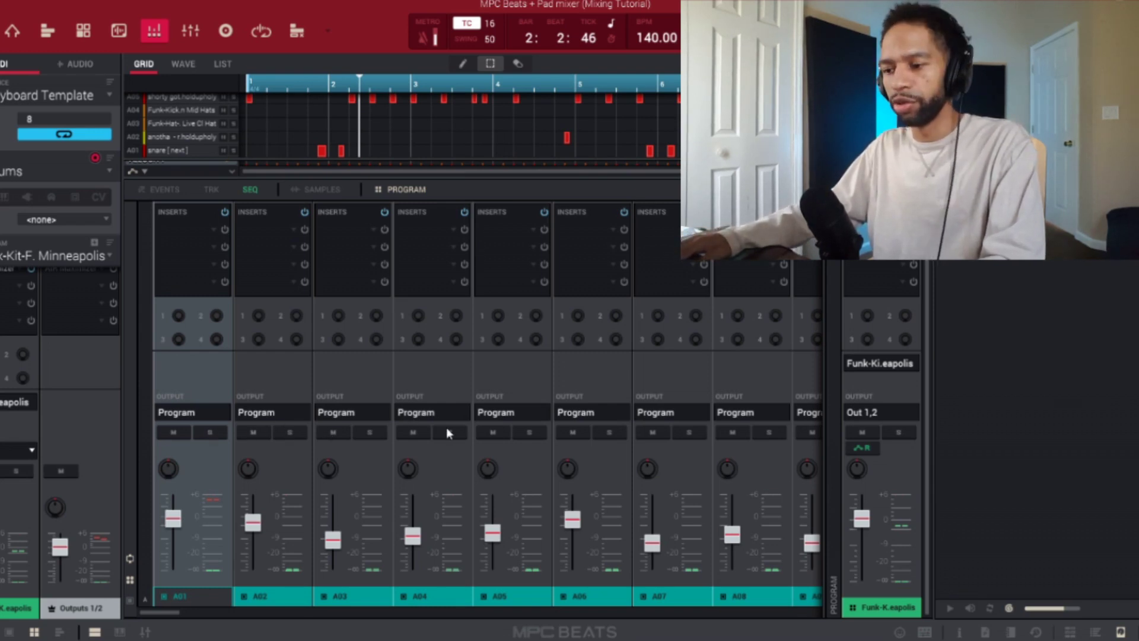
key("space")
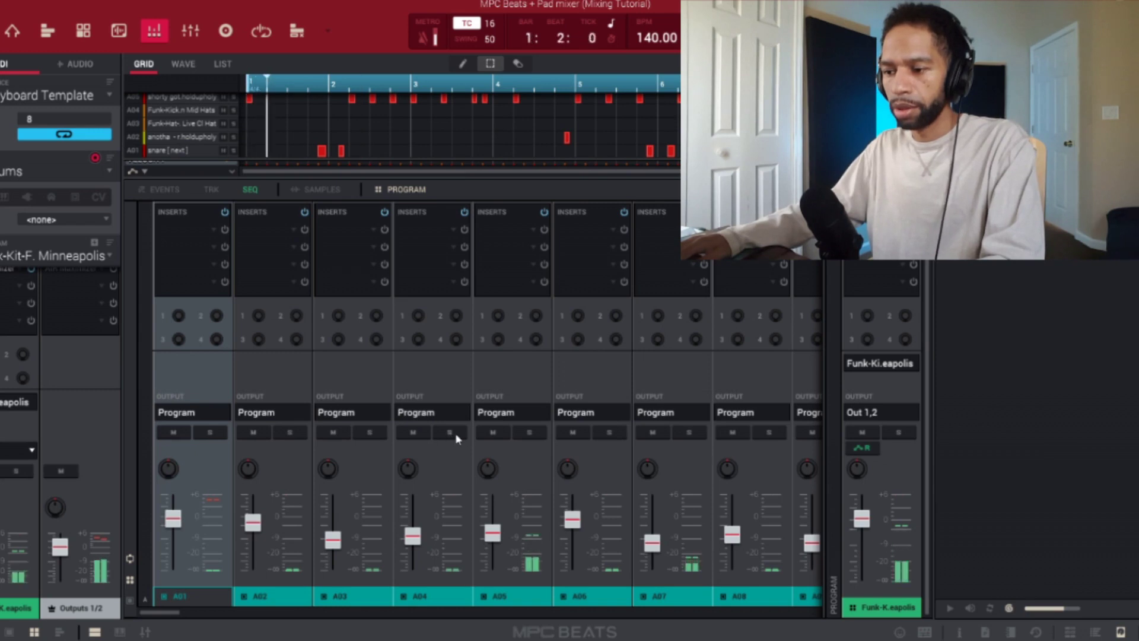
Solo pad A05 and lower its volume to about the -9 dB mark during playback.
left_click(527, 433)
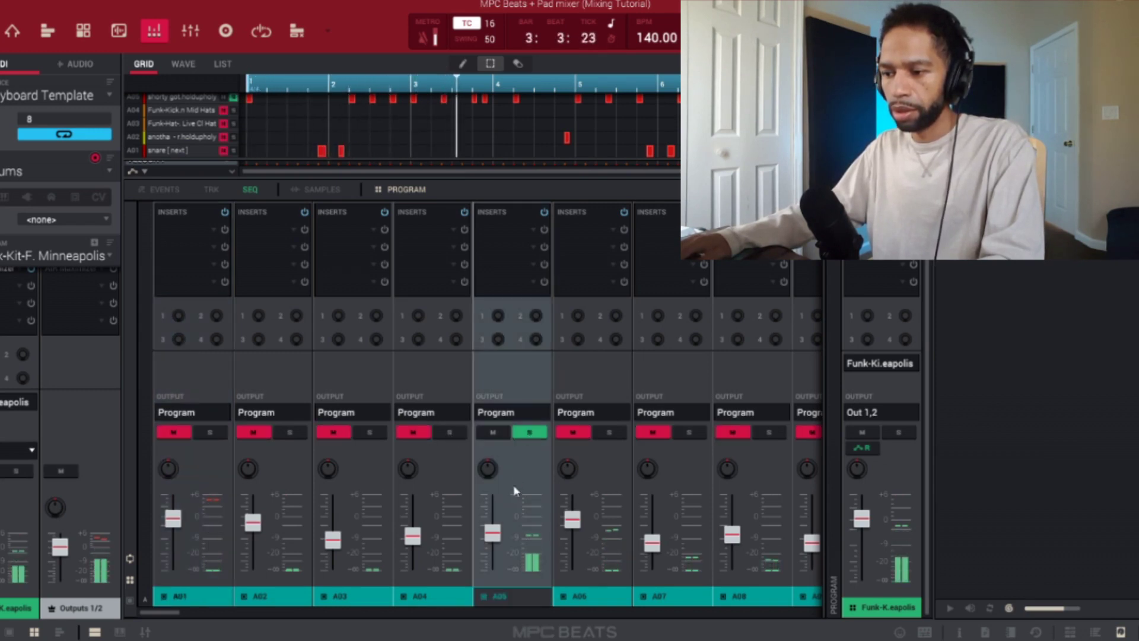
mouse_move(495, 535)
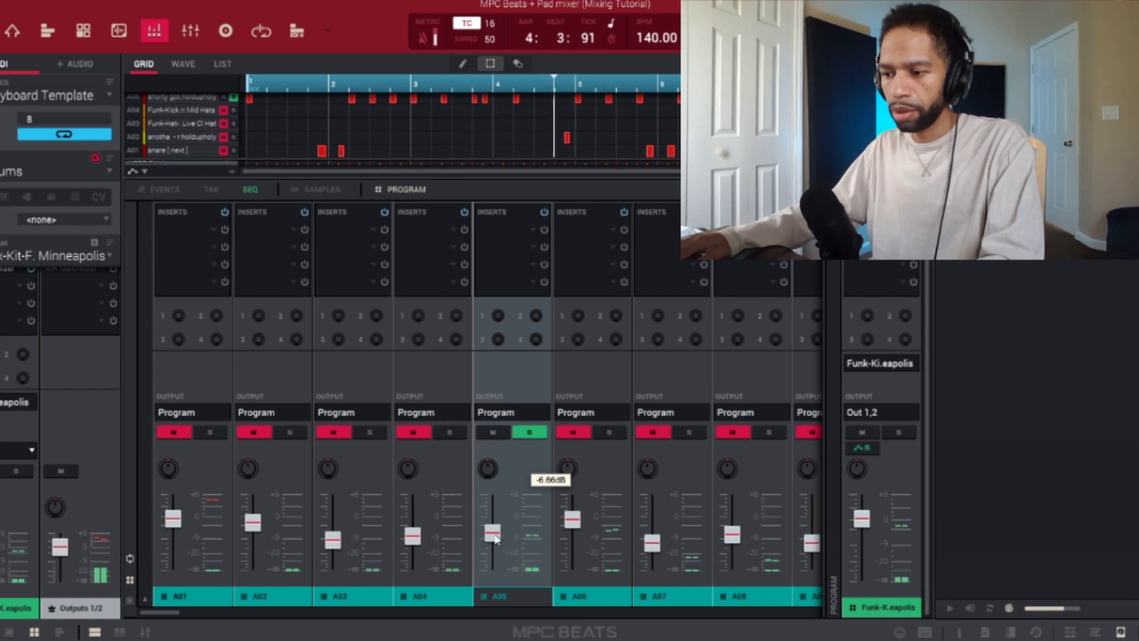
left_click_drag(495, 535, 496, 544)
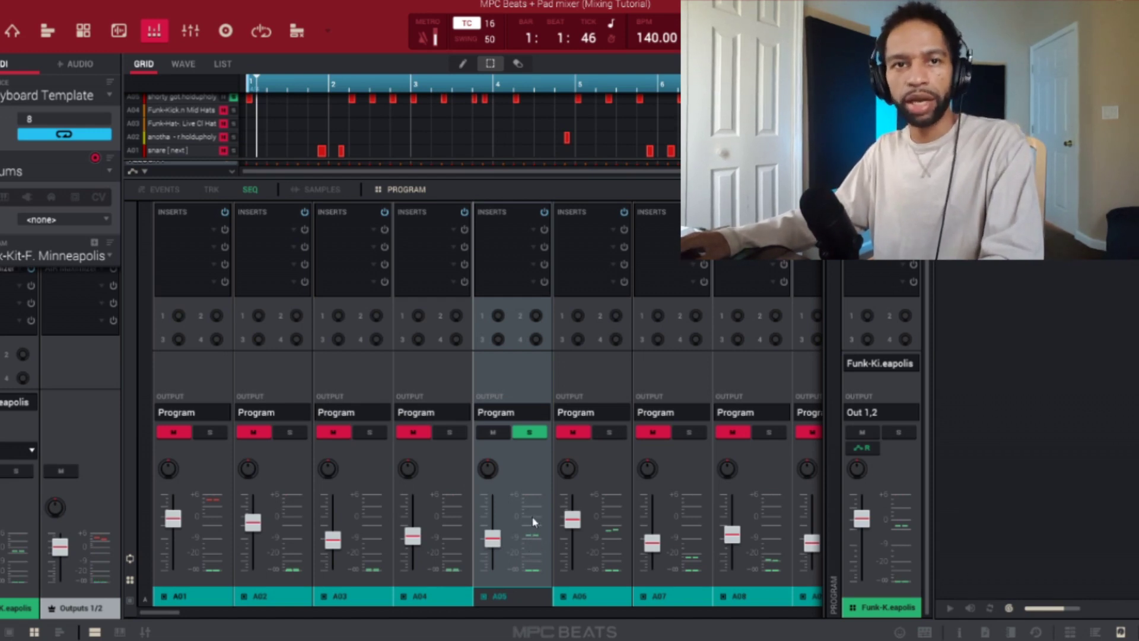
Play the beat and solo pads A04, A03 and A02 alongside the already soloed A05.
left_click(414, 433)
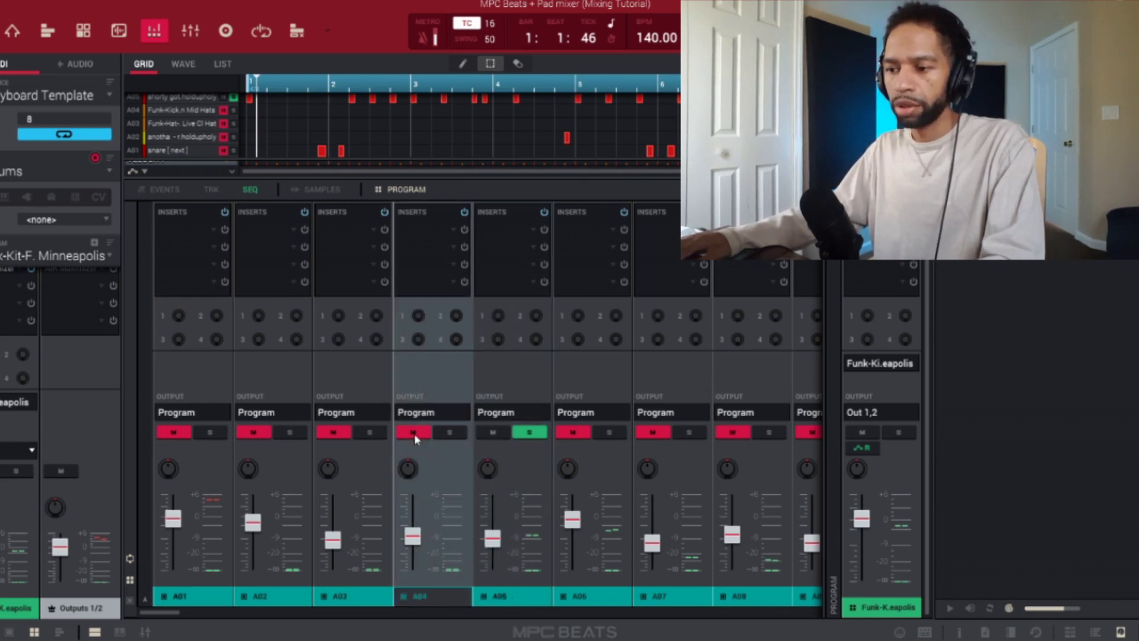
left_click(446, 432)
key("space")
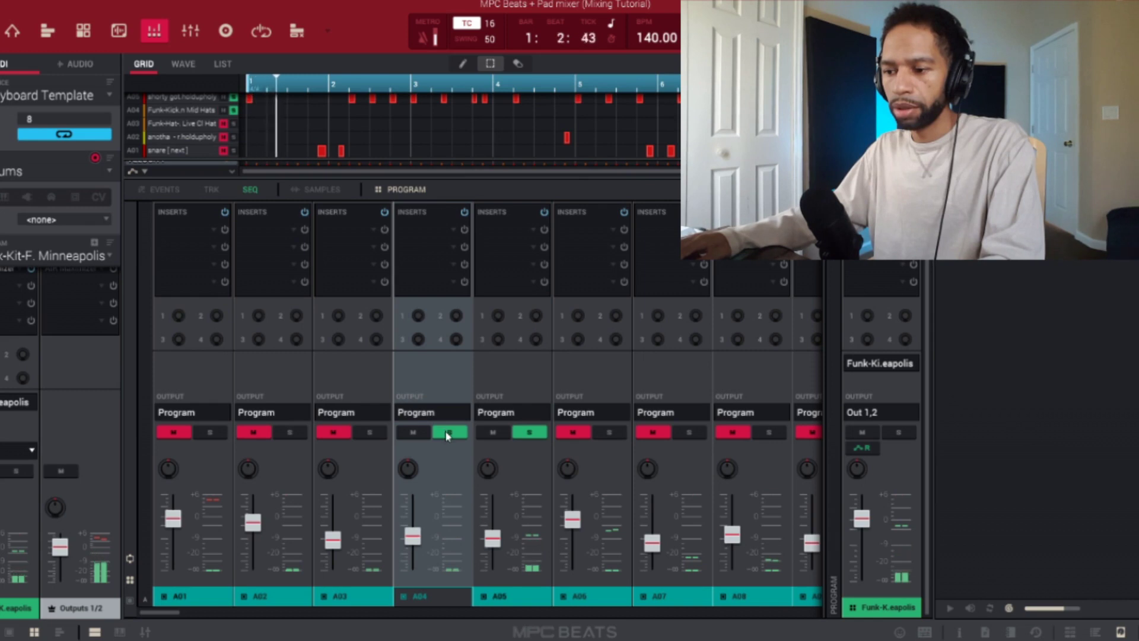
left_click(373, 437)
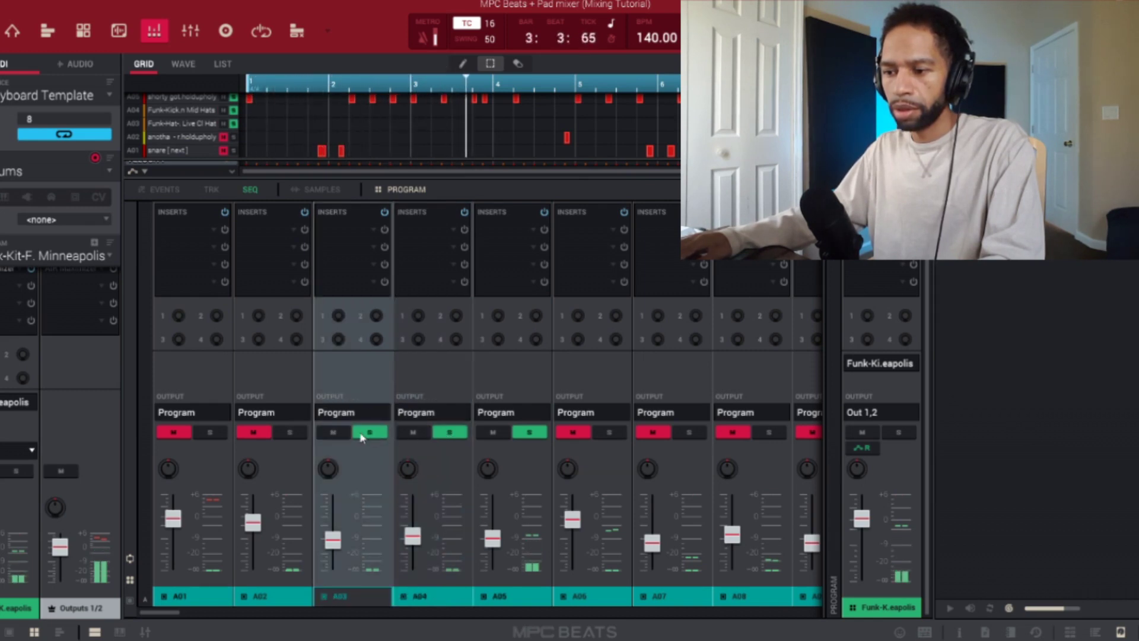
left_click(294, 433)
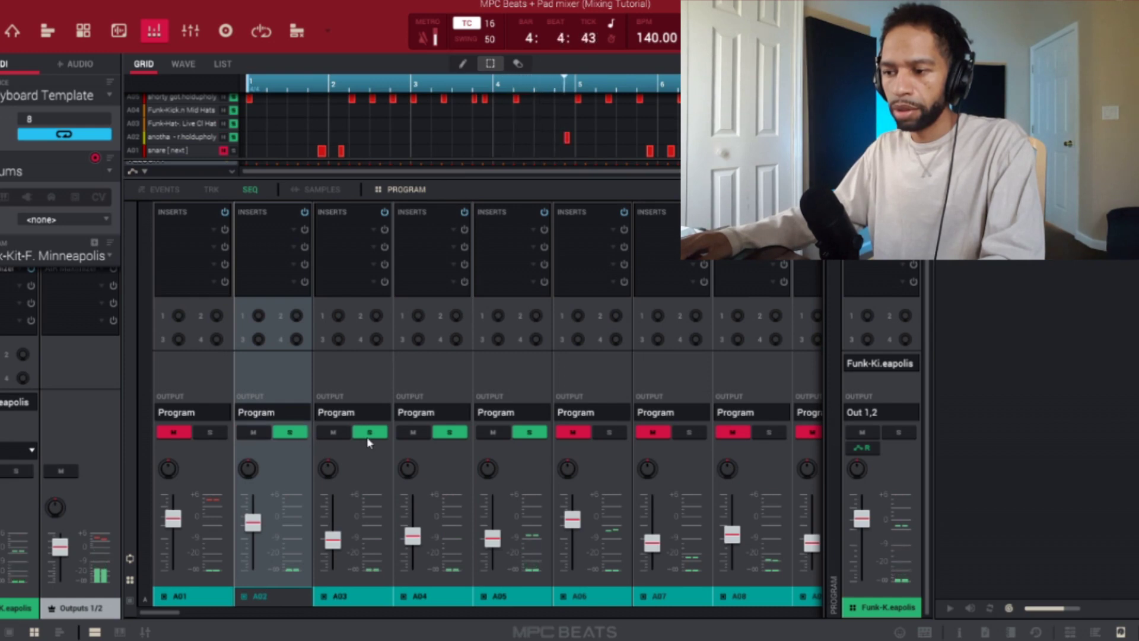
Lower pad A02's volume to about the -9 dB mark during playback.
mouse_move(259, 522)
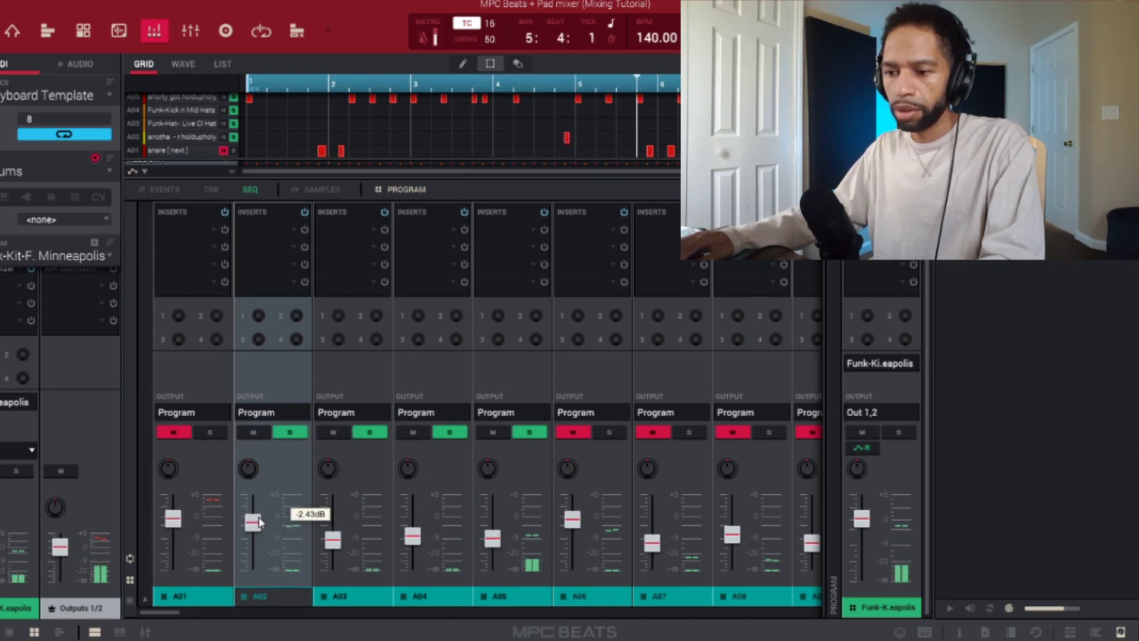
left_click_drag(259, 522, 254, 531)
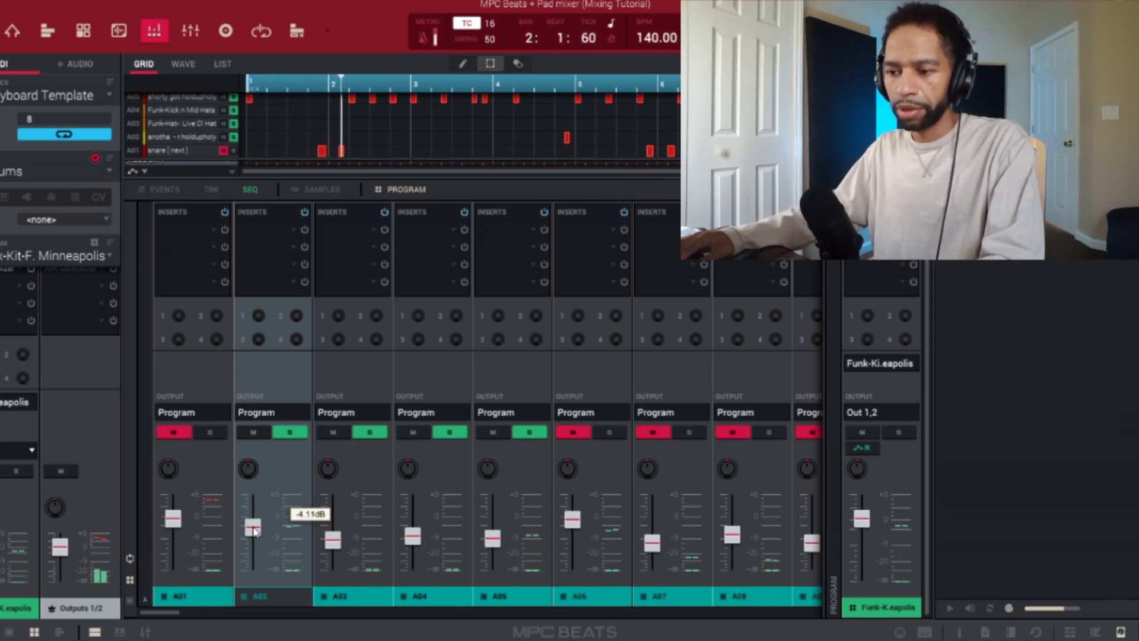
left_click_drag(253, 529, 255, 537)
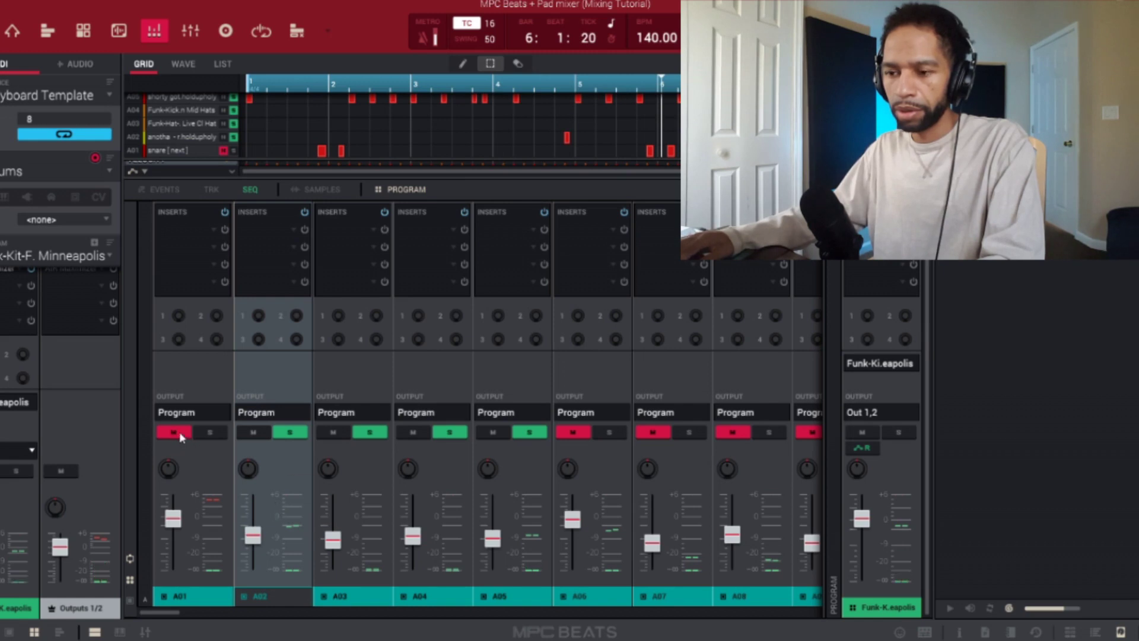
Solo pad A01 with the others and lower its volume to about -17.4 dB during playback.
left_click(206, 433)
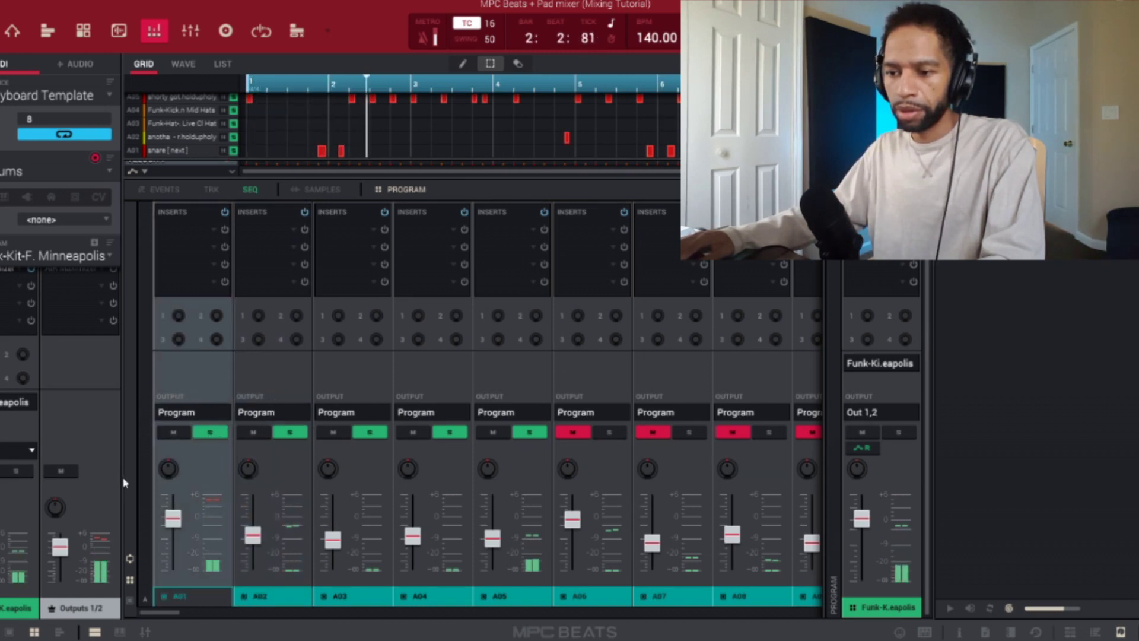
mouse_move(164, 506)
left_click_drag(172, 524, 173, 539)
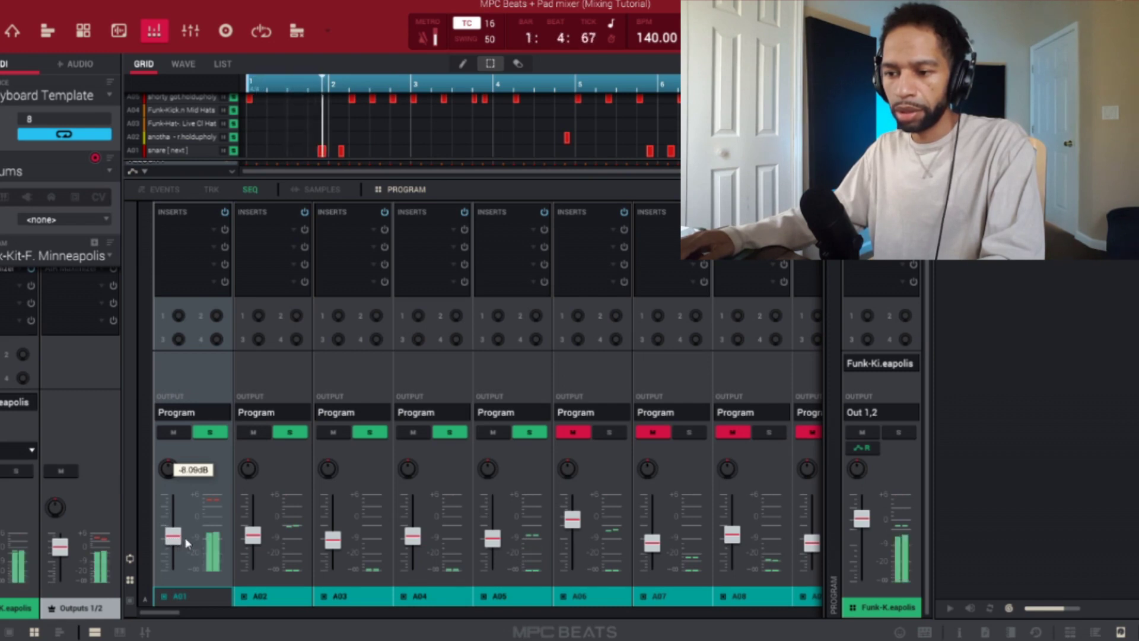
left_click_drag(187, 544, 186, 551)
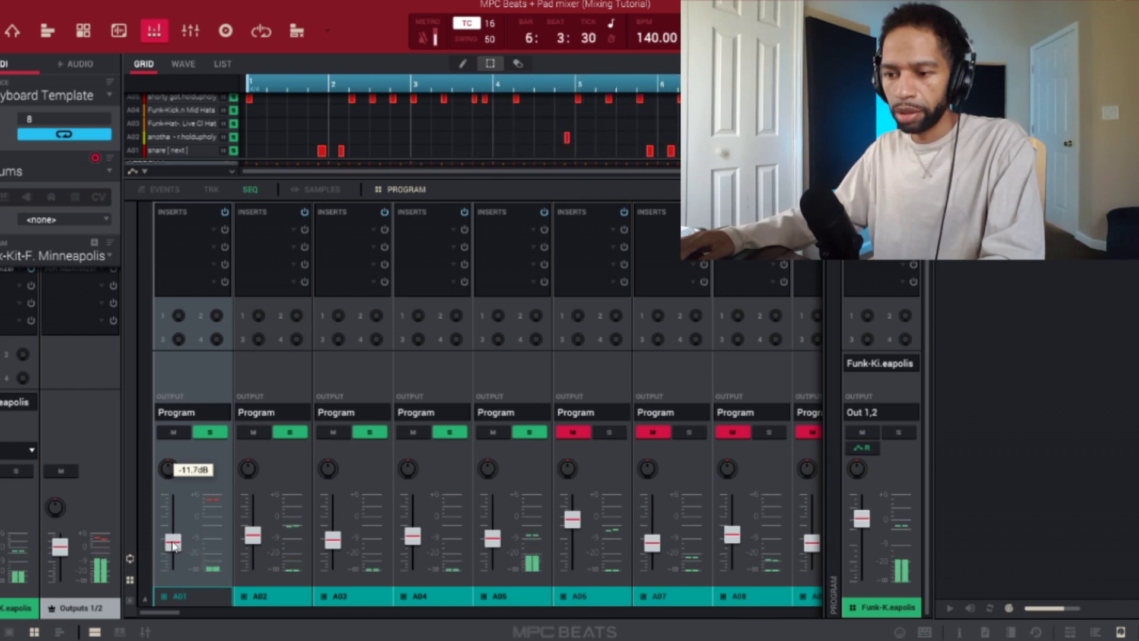
left_click_drag(179, 552, 175, 553)
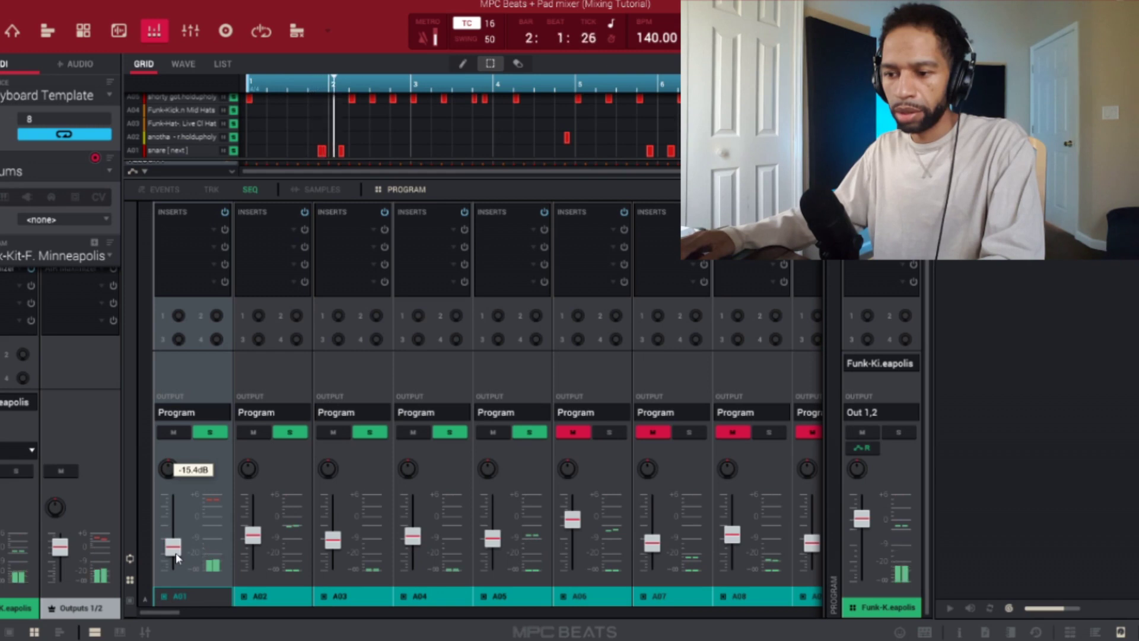
left_click_drag(175, 553, 176, 556)
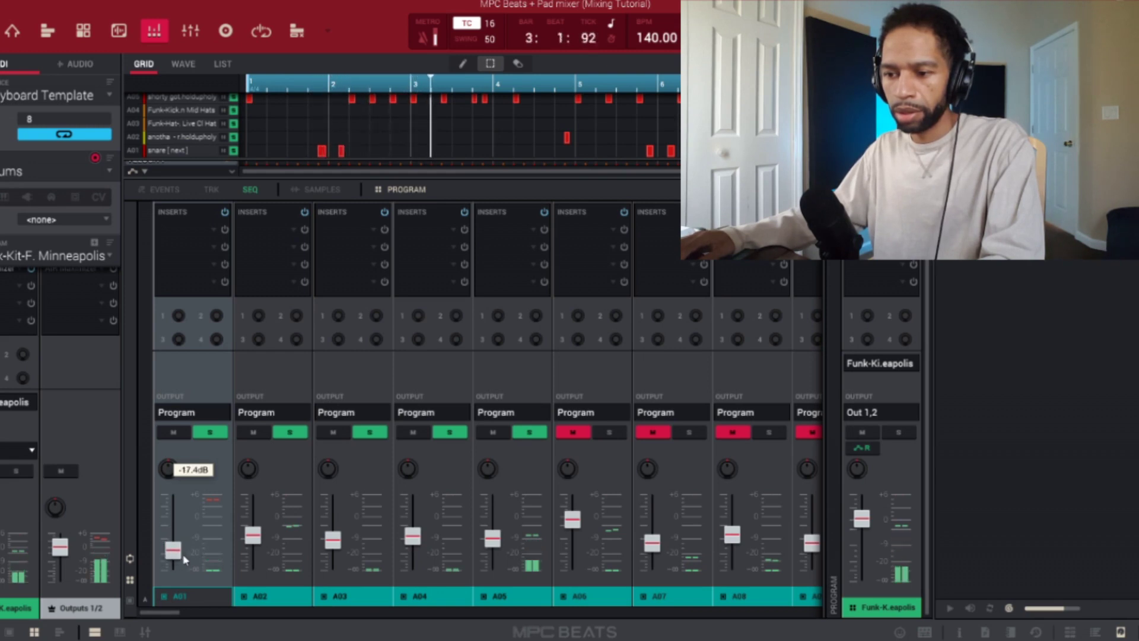
Solo pad A06 with the others and lower its volume to just above the -9 dB mark.
left_click(611, 432)
mouse_move(589, 512)
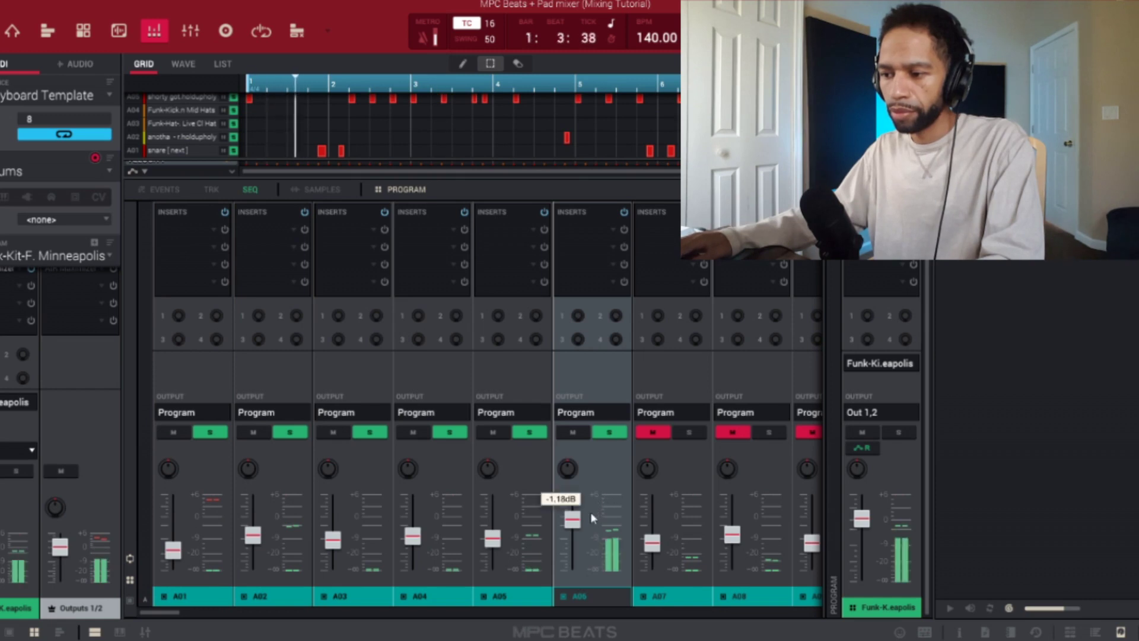
left_click_drag(573, 522, 572, 531)
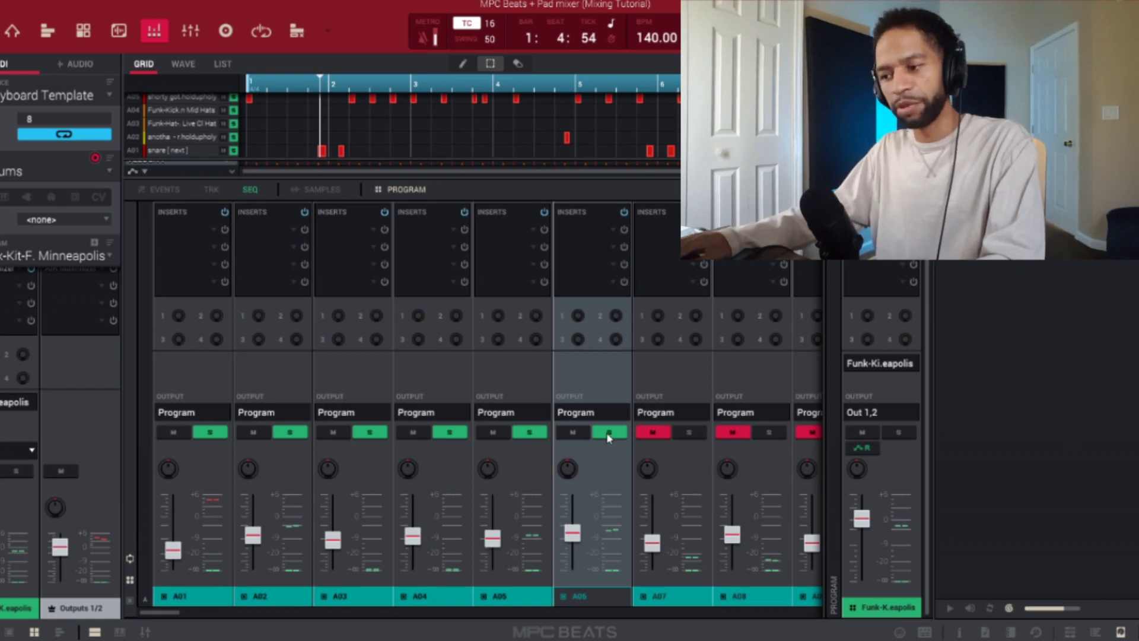
Resume playback, solo pad A07 with the others and raise its volume to about -3.92 dB.
key("space")
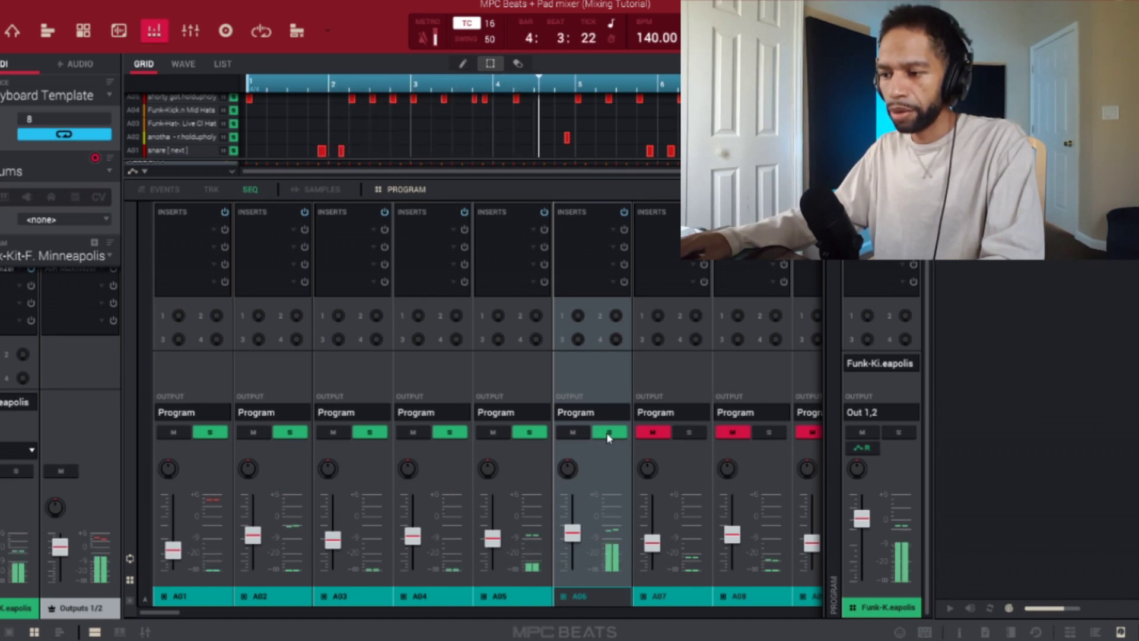
left_click(692, 433)
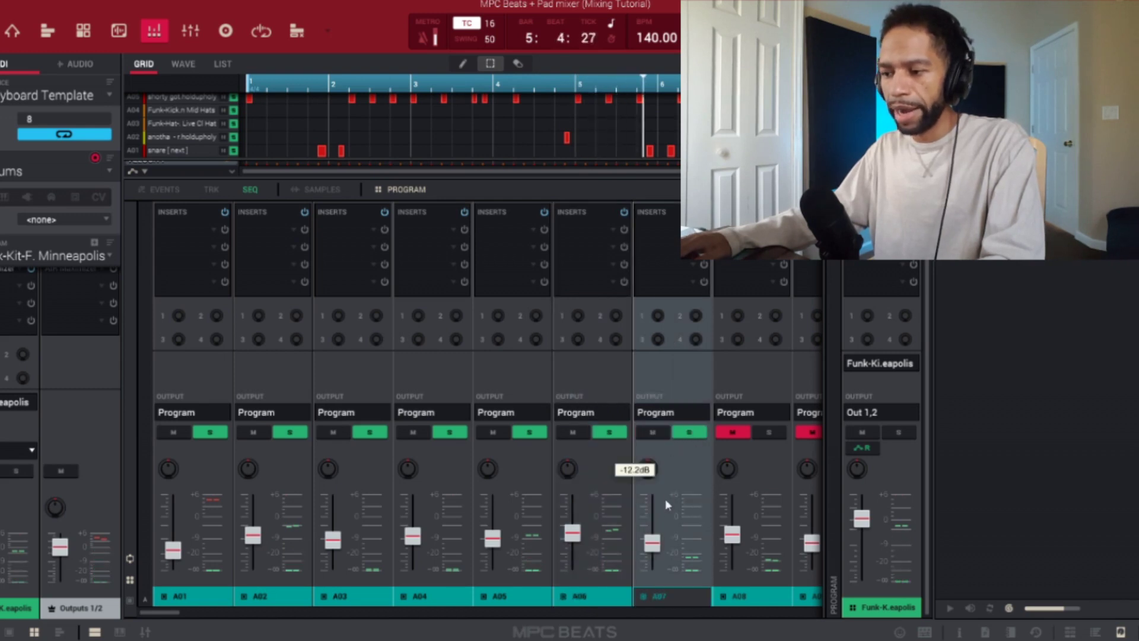
left_click_drag(655, 544, 657, 529)
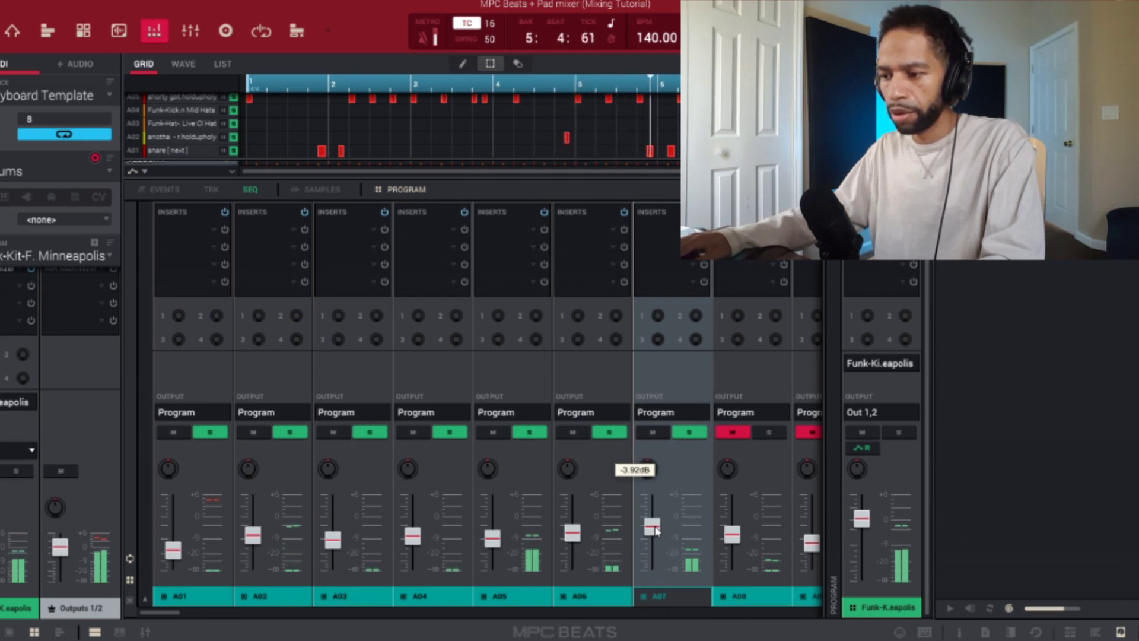
mouse_move(652, 474)
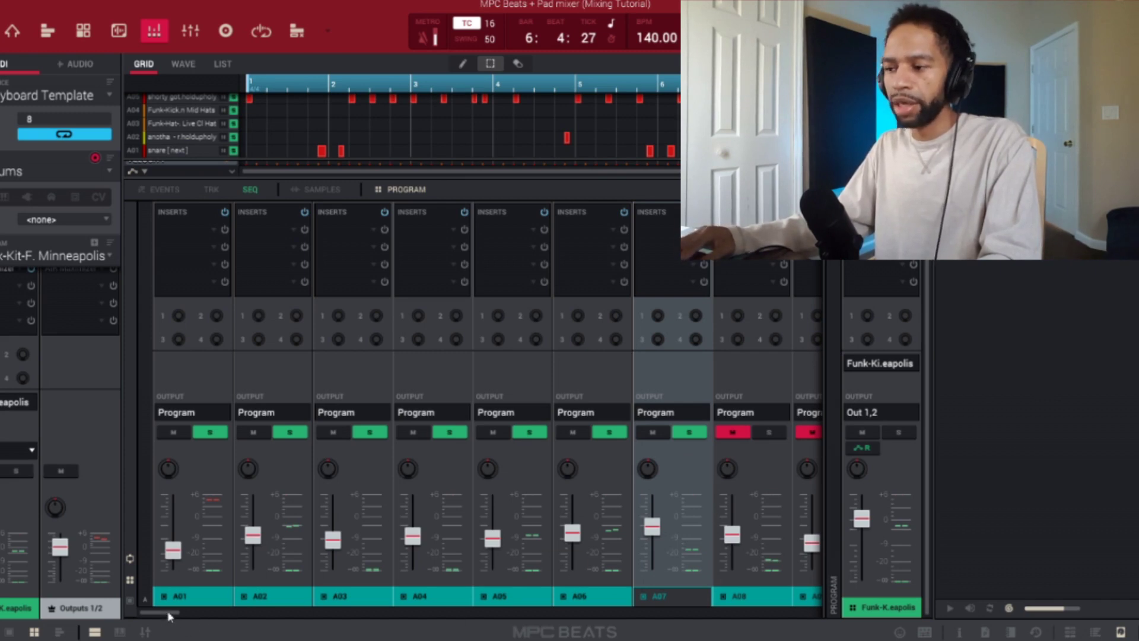
mouse_move(168, 610)
left_mouse_down()
mouse_move(155, 610)
mouse_move(168, 610)
left_mouse_up()
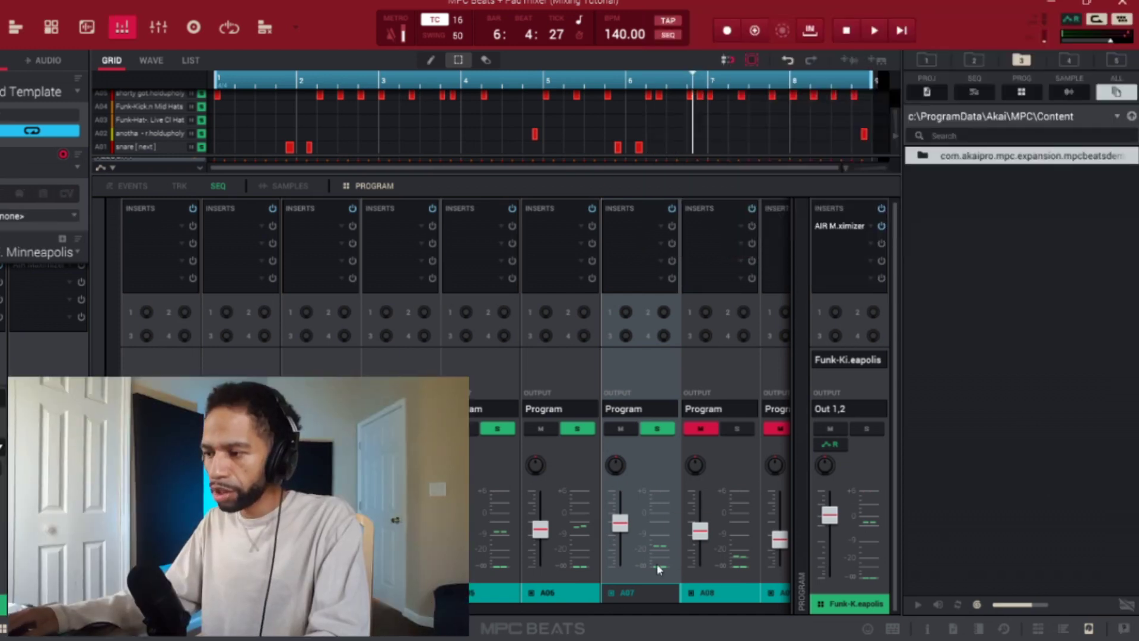
Lower the output ceiling of the Funk-Kit program's AIR Maximizer to -2.6 dB FS and bypass the program's inserts.
double_click(847, 232)
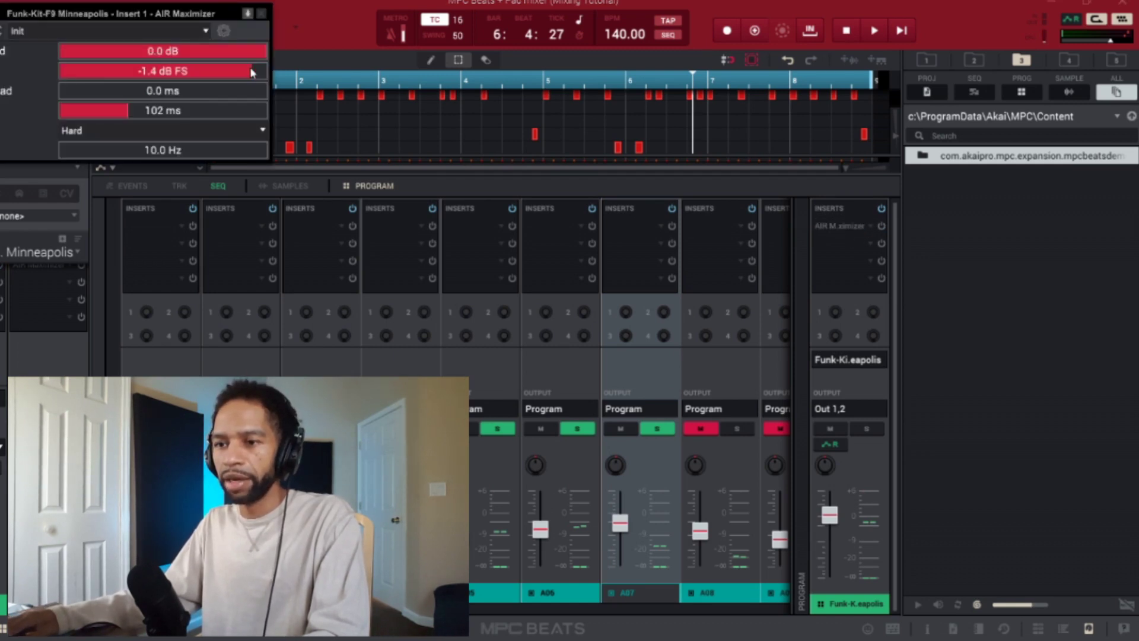
mouse_move(252, 72)
left_mouse_down()
mouse_move(229, 71)
mouse_move(239, 70)
left_mouse_up()
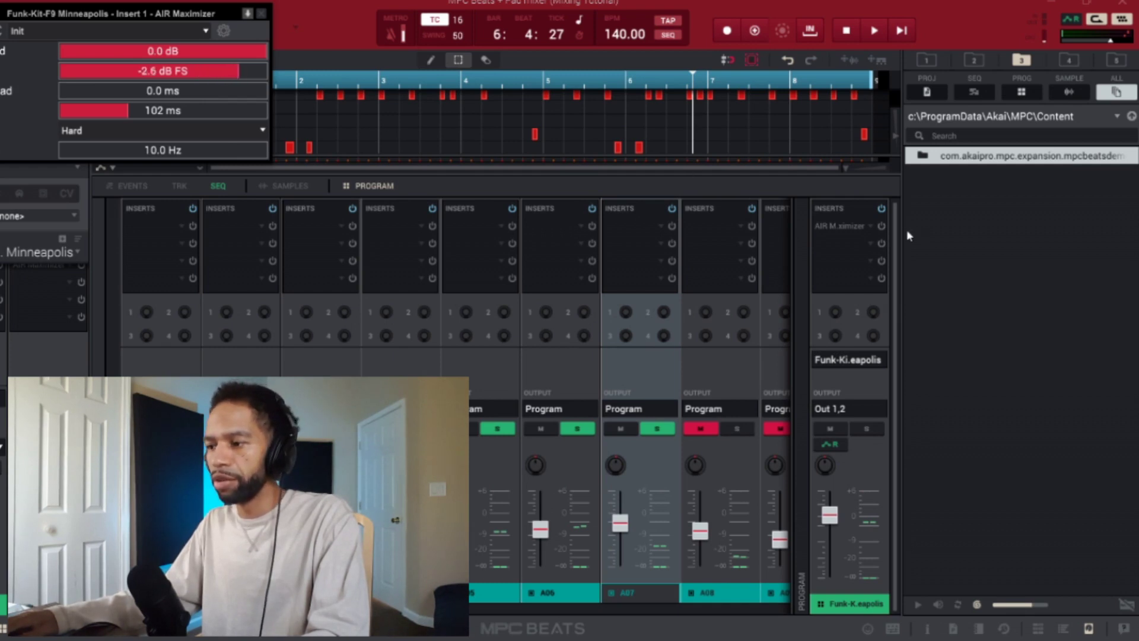
left_click(882, 208)
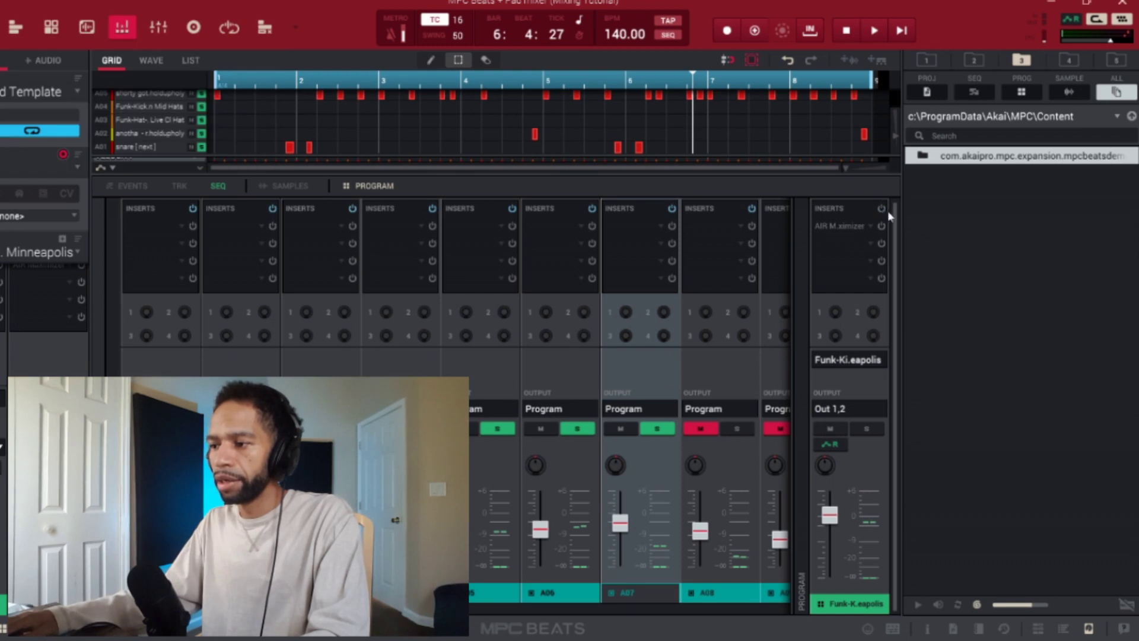
Play the drums with the inserts bypassed and look through the remaining Pad Mixer channels up to pad D08.
key("space")
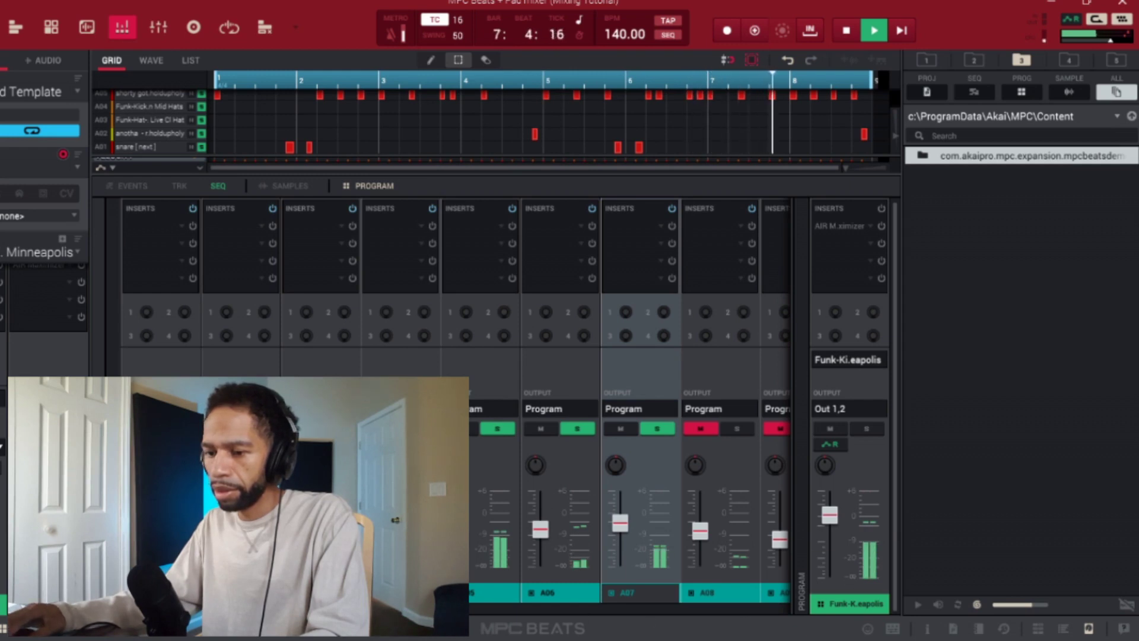
scroll(629, 398, "right", 5)
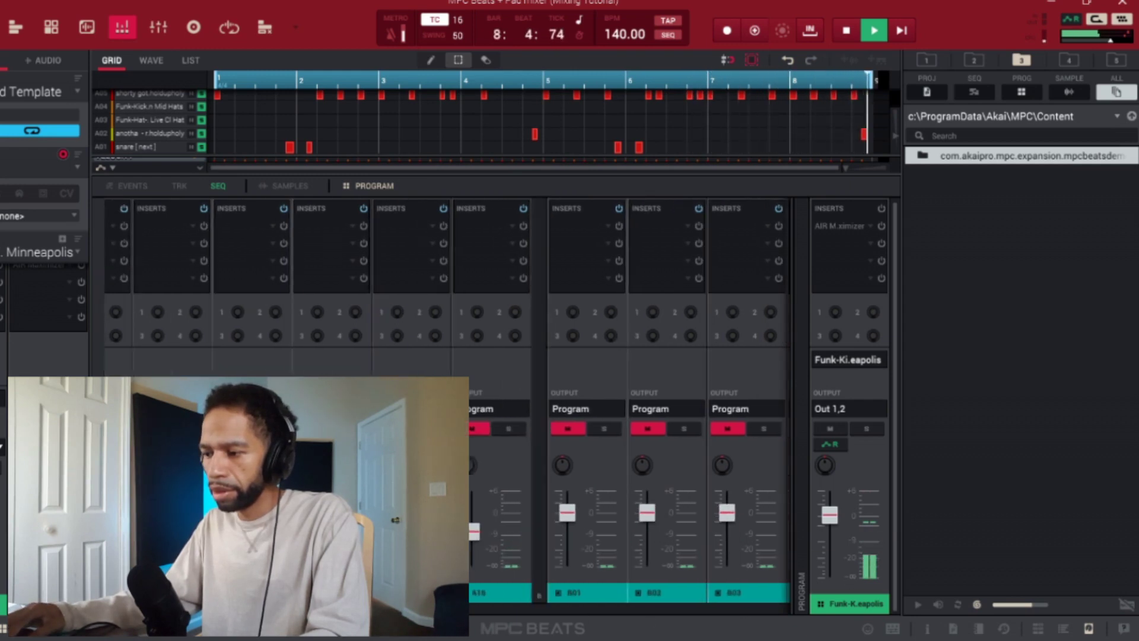
scroll(628, 397, "right", 12)
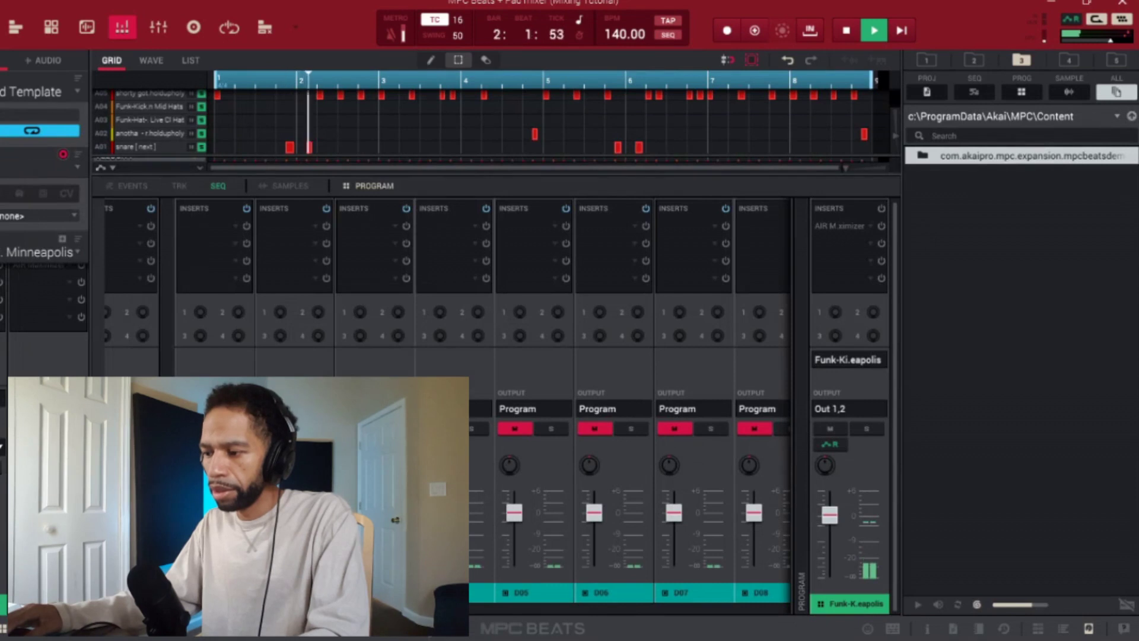
key("space")
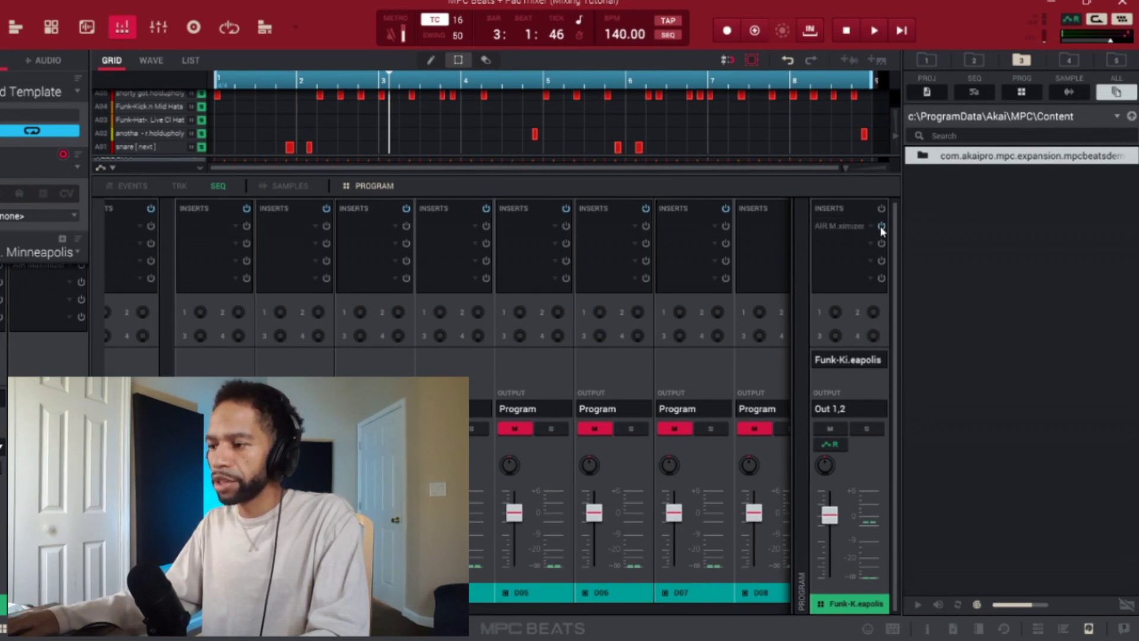
Try the AIR Maximizer's output ceiling at -7.6 dB FS and -4.1 dB FS while playing back the drums.
left_click(852, 229)
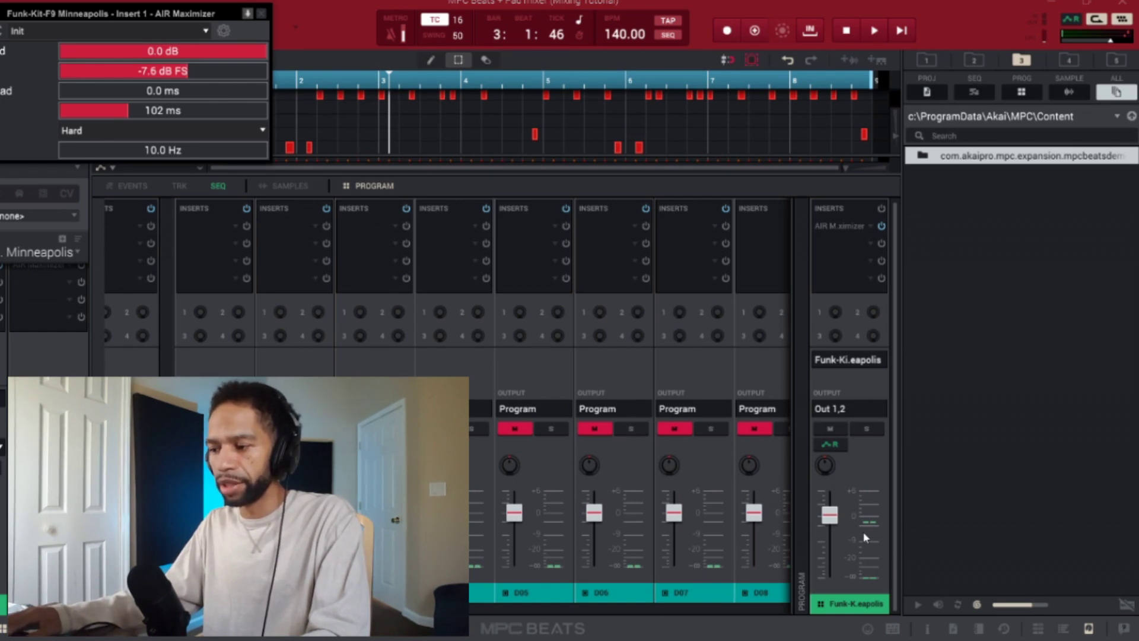
key("space")
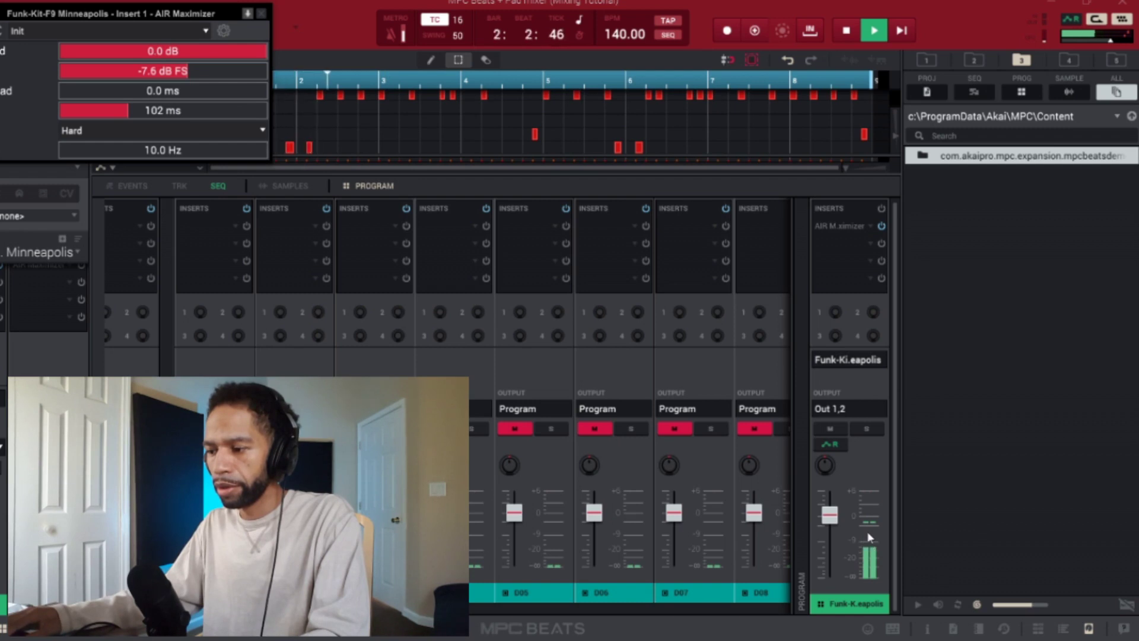
key("space")
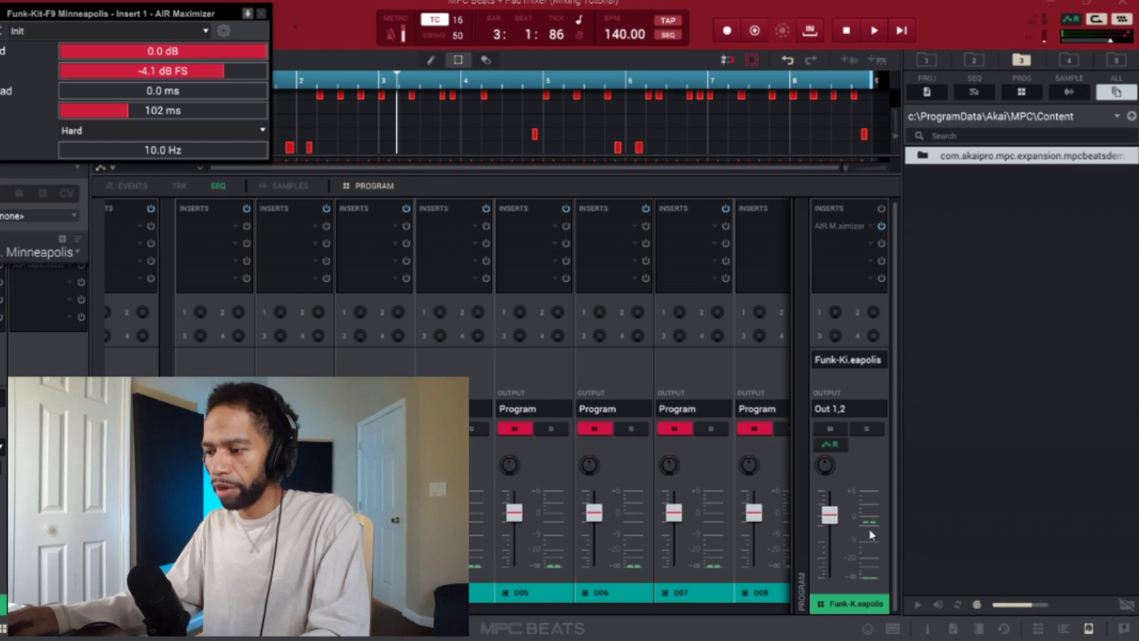
key("space")
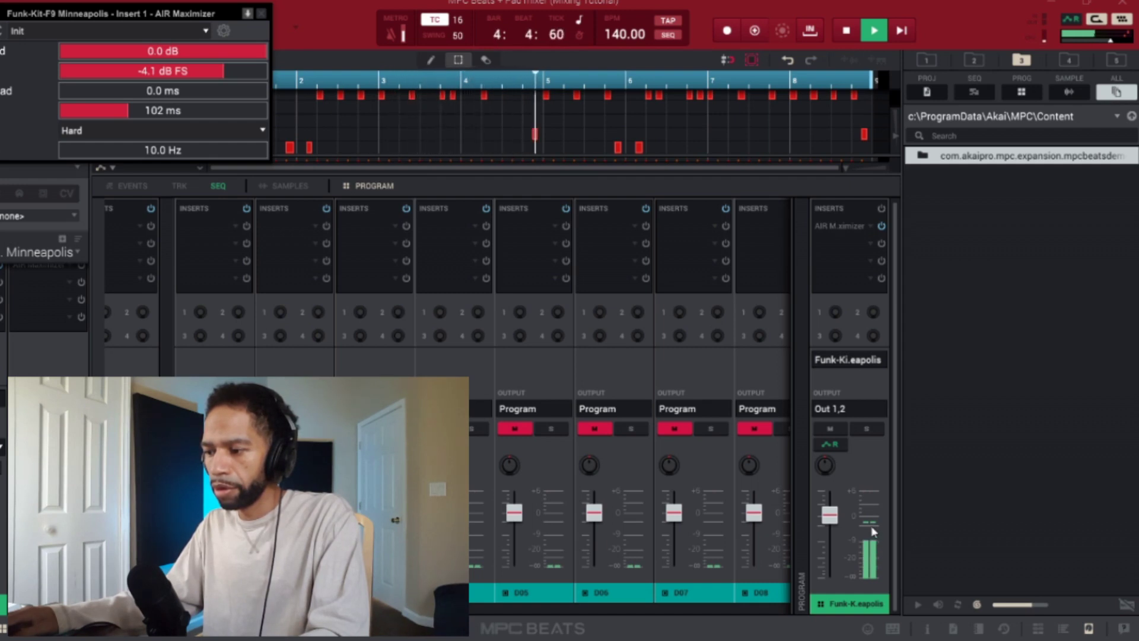
Set the AIR Maximizer's output ceiling to 0.0 dB FS and switch off that insert on the Funk-Kit program.
key("space")
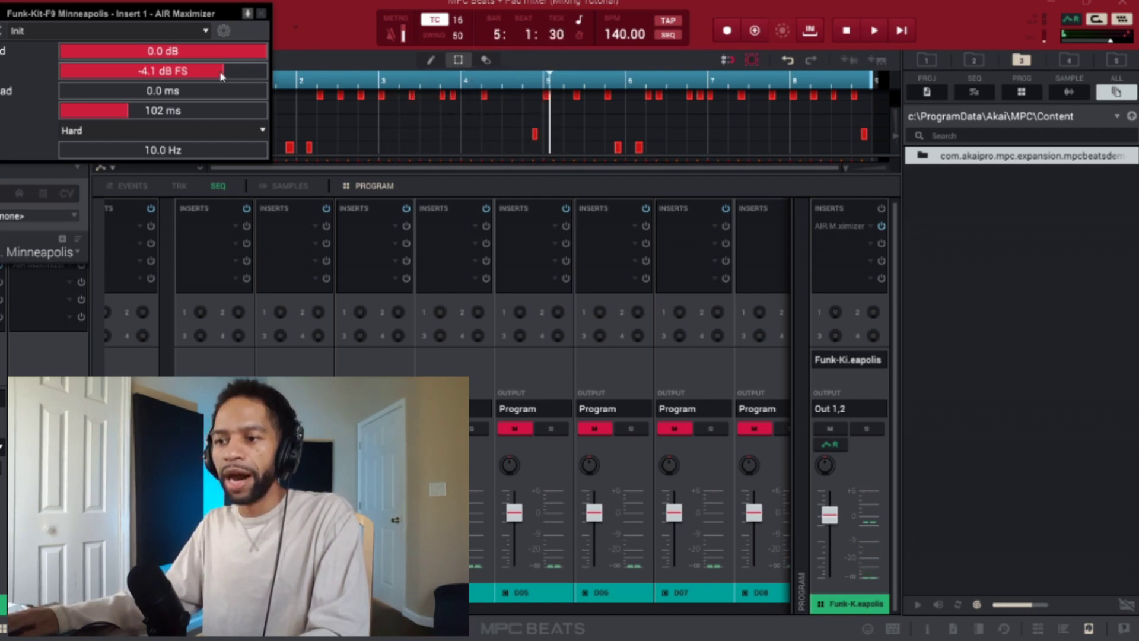
left_click_drag(220, 76, 268, 73)
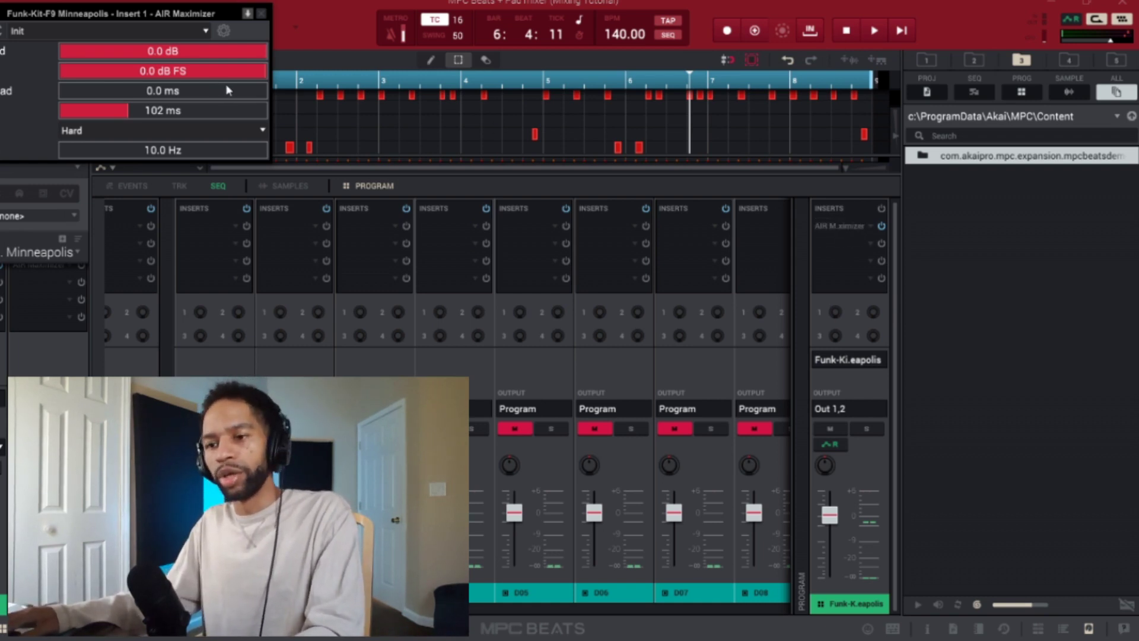
left_click(881, 227)
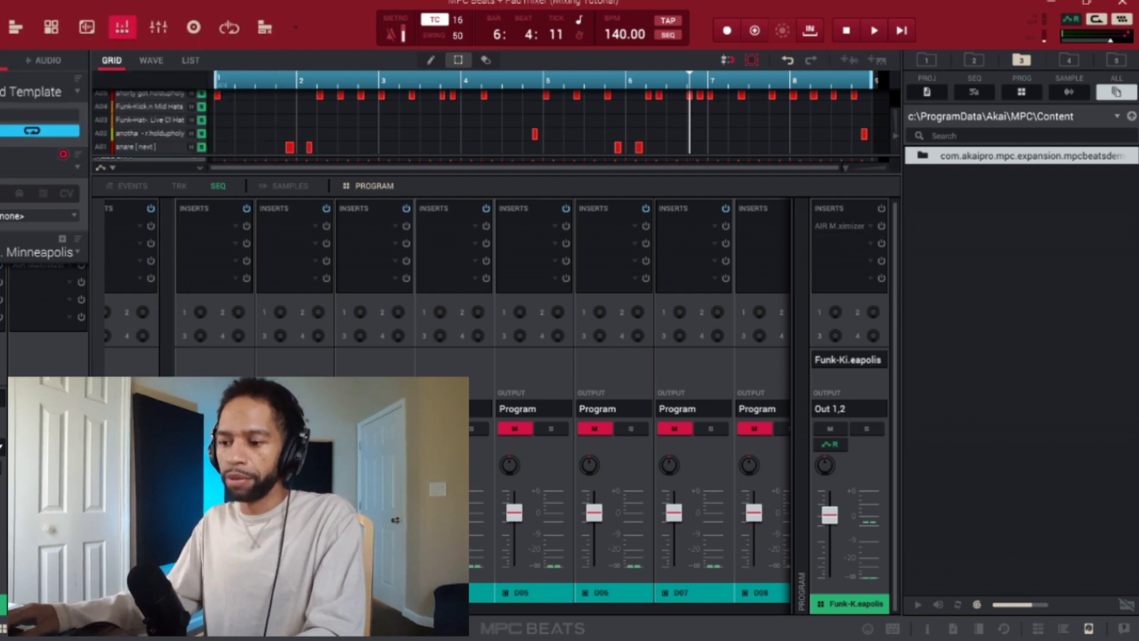